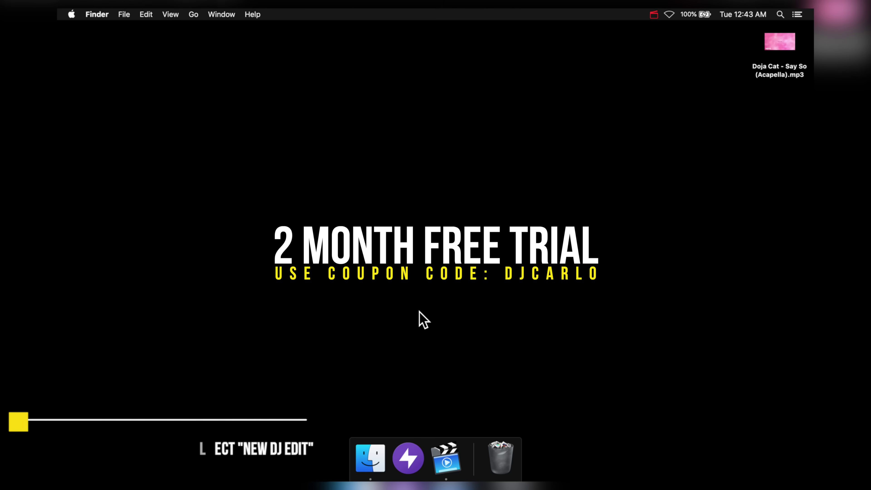
Step: Switch to Serato Studio, start a new DJ edit and load Doja Cat - Say So (Acapella).mp3 from the desktop
click(408, 457)
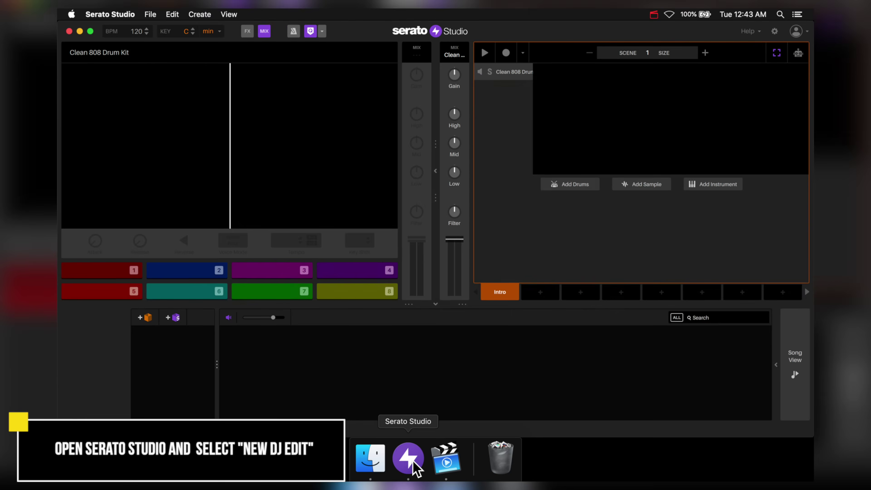
click(459, 198)
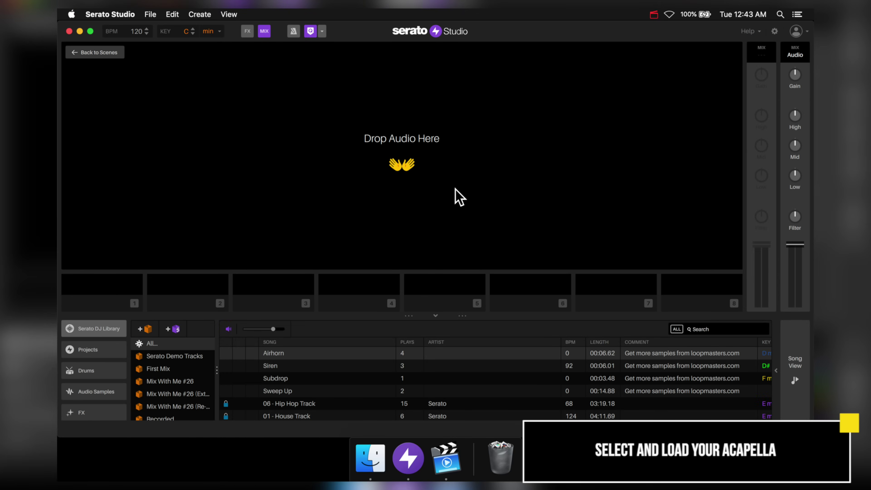
drag(603, 35, 536, 33)
drag(780, 41, 331, 162)
drag(297, 35, 362, 43)
click(230, 14)
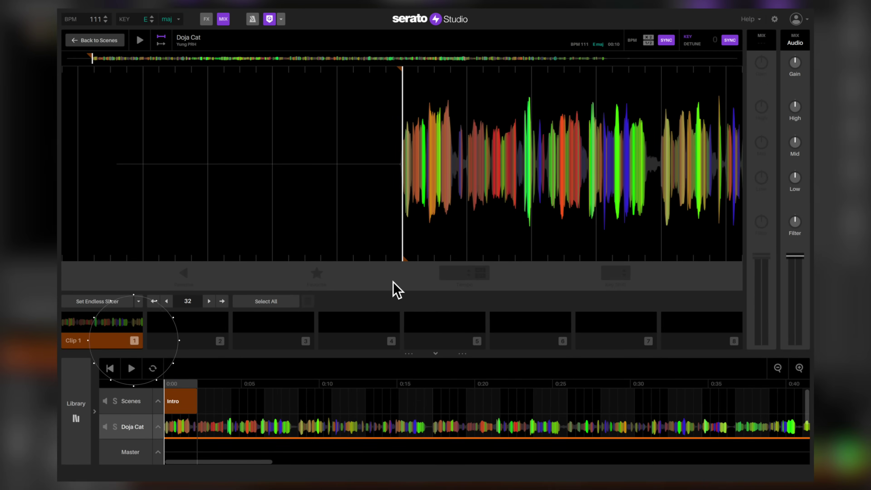
Step: Play the acapella's Clip 1 and go back to the scenes view
click(119, 344)
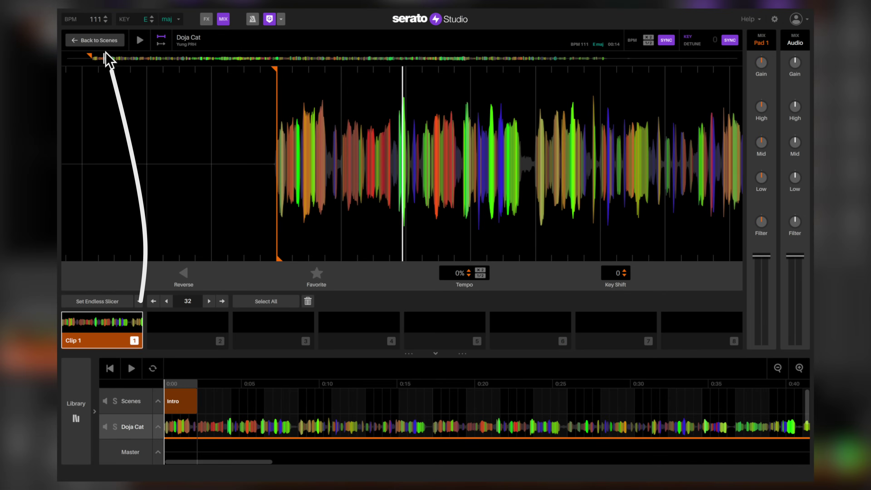
click(105, 40)
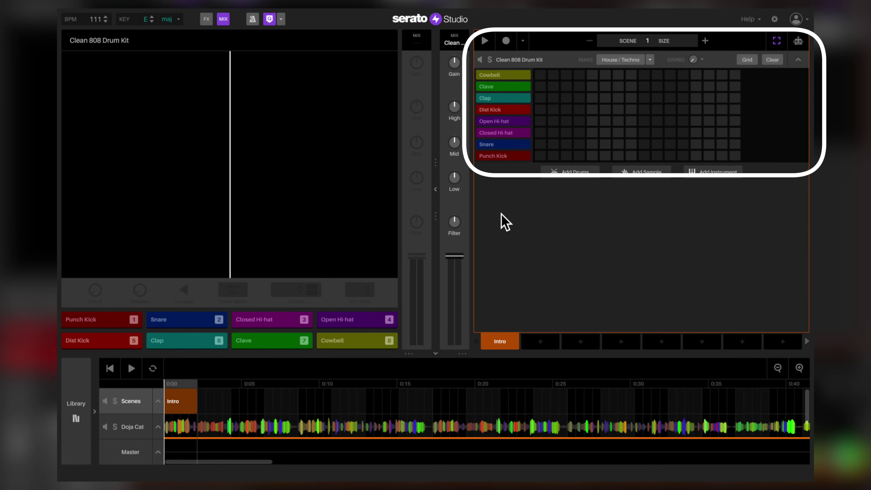
Step: Audition the individual drum sounds of the Clean 808 Drum Kit, from Cowbell down to Punch Kick
click(513, 76)
click(511, 87)
click(512, 98)
click(512, 122)
click(512, 133)
click(514, 145)
click(514, 156)
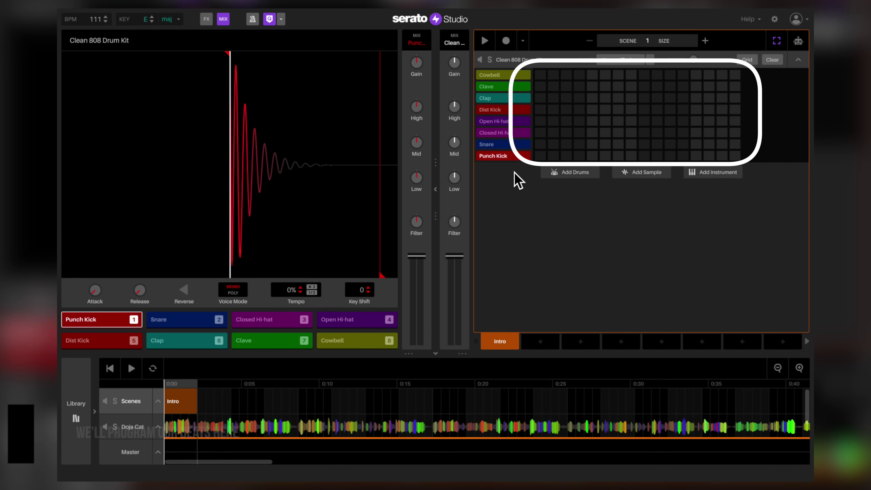
Step: Program Punch Kick on steps 1, 5, 9 and 13 and Open Hi-hat on steps 5 and 13, and play the scene
click(540, 158)
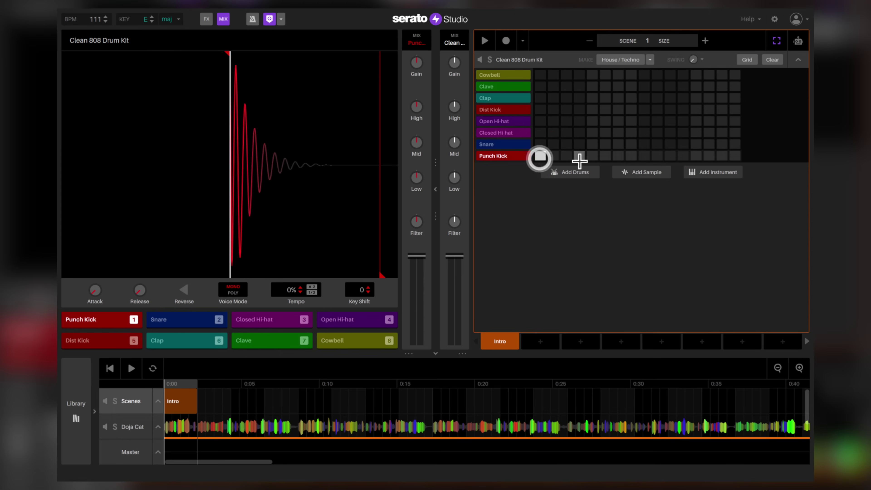
click(696, 156)
click(595, 123)
click(484, 42)
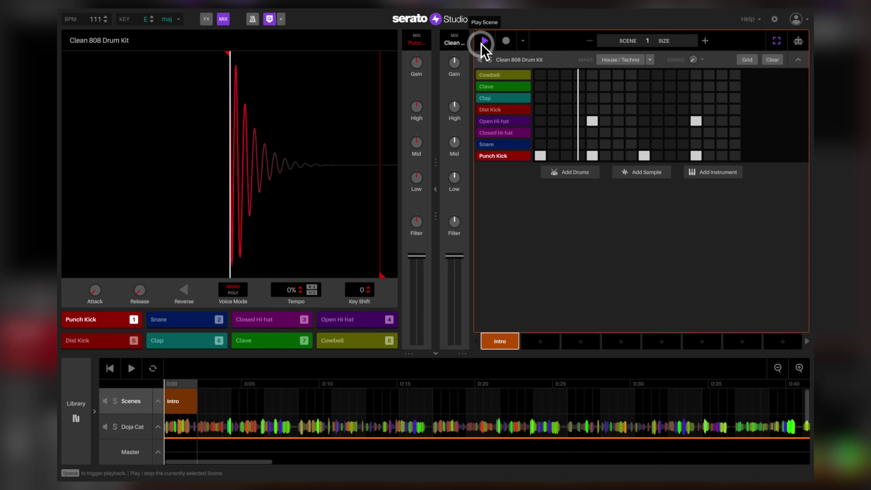
click(483, 42)
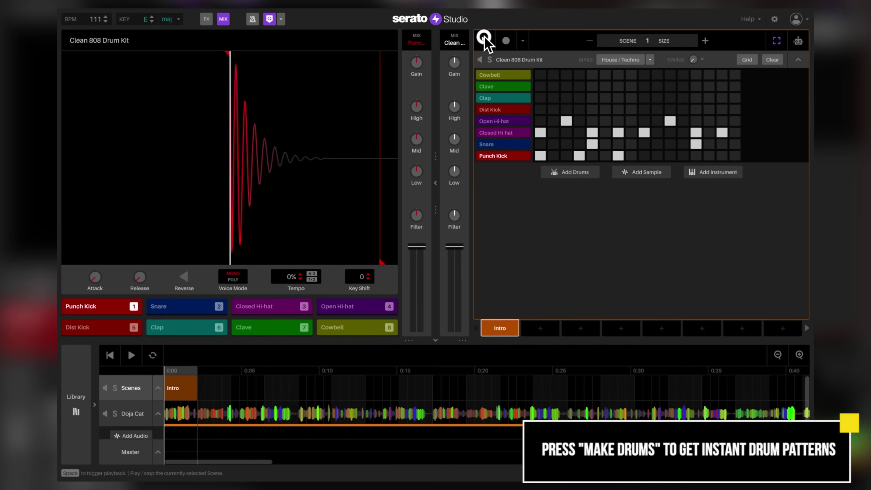
Step: Play the scene and generate a drum pattern in the Hip Hop / Rap style
click(485, 41)
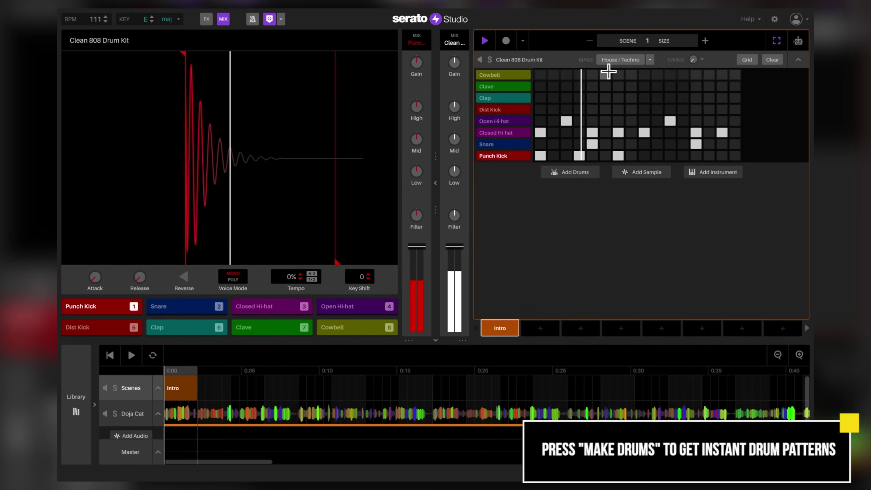
click(648, 60)
click(641, 138)
click(641, 61)
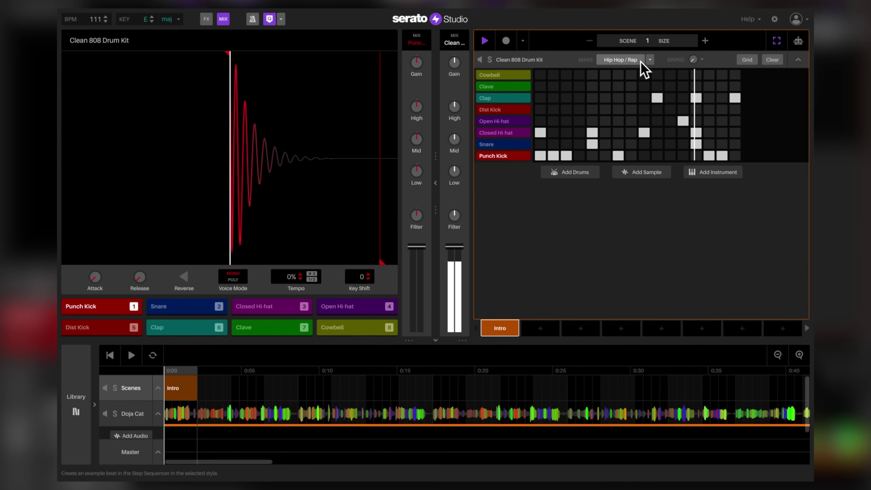
Step: Switch the pattern style to R&B and generate a new drum pattern
click(650, 60)
click(641, 147)
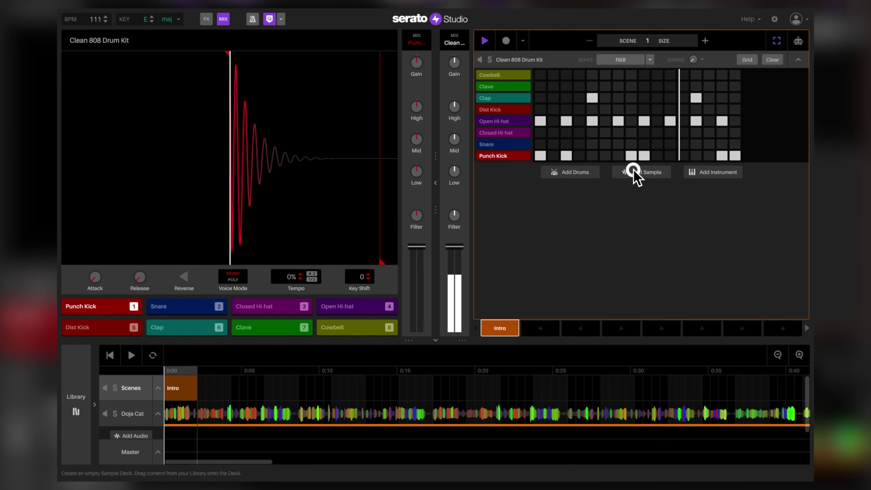
click(640, 61)
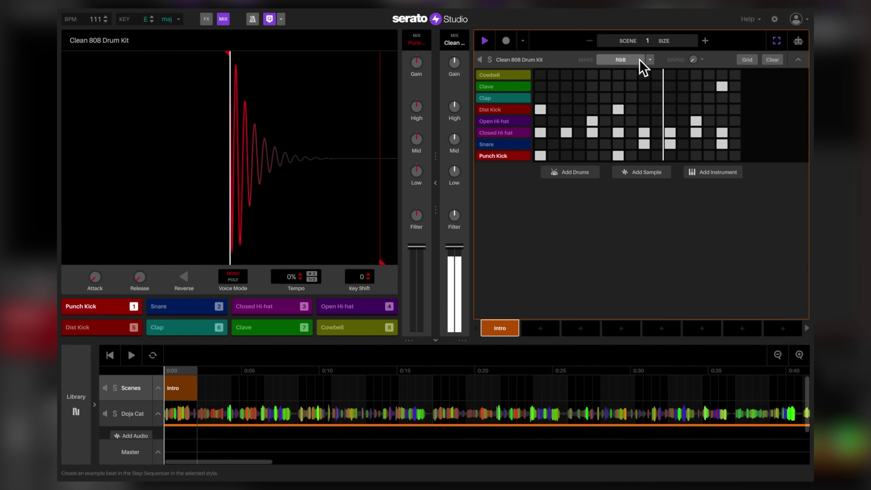
Step: Set the pattern style back to House / Techno and clear the step sequencer
click(651, 61)
click(638, 144)
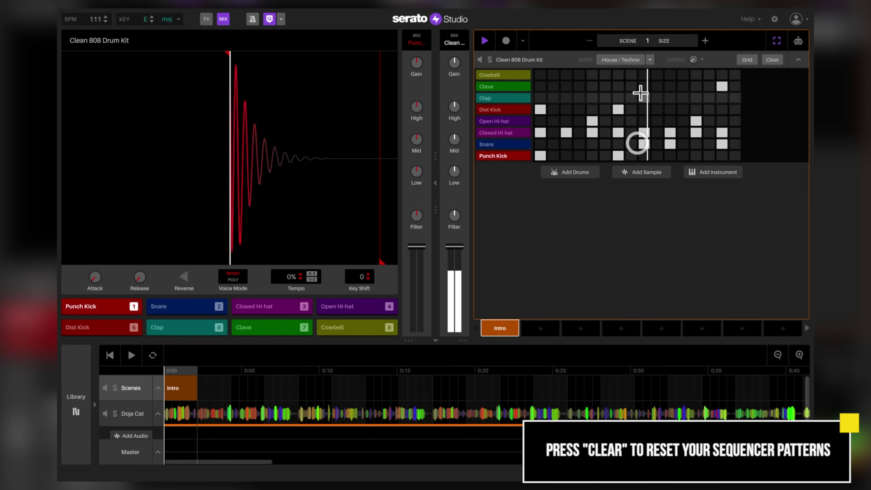
click(772, 62)
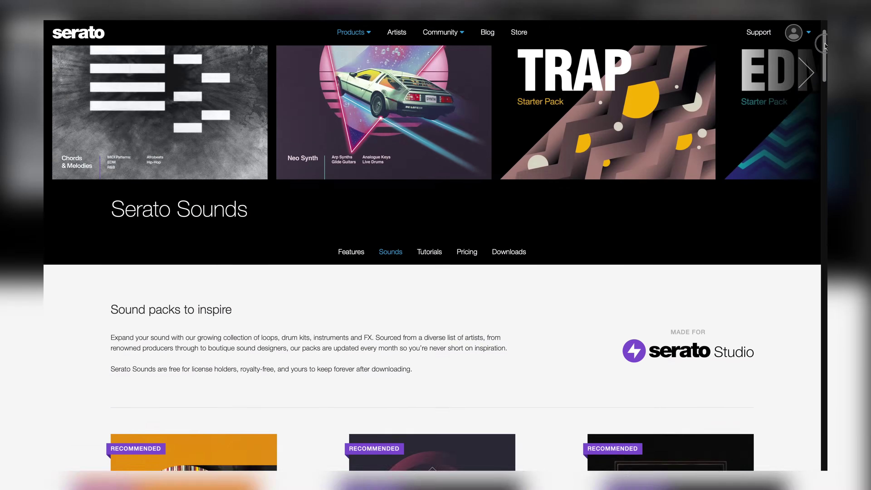
Step: Browse the Serato Sounds packs on the Serato website, including the pack carousel on the Serato Studio Features page
scroll(823, 102, down, 10)
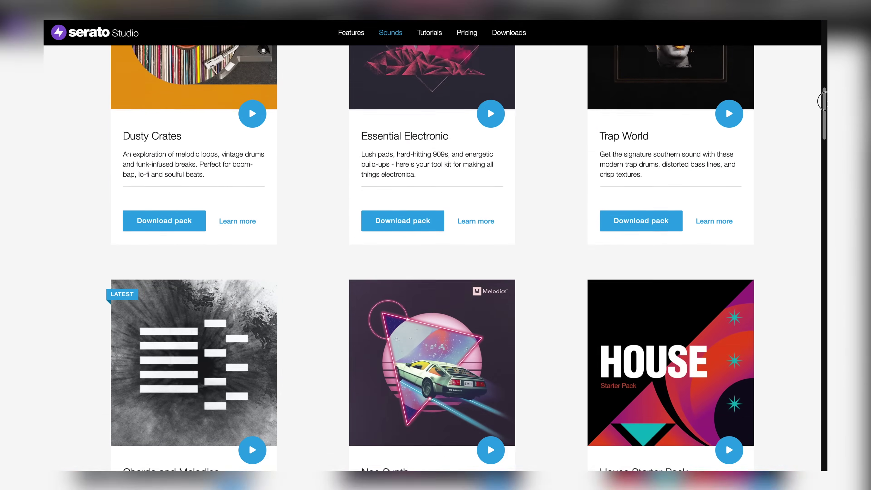
drag(823, 101, 823, 317)
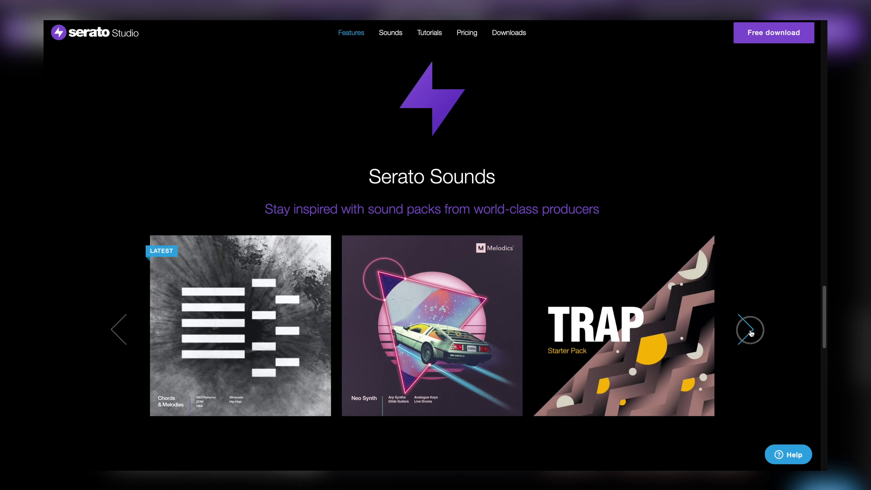
click(746, 330)
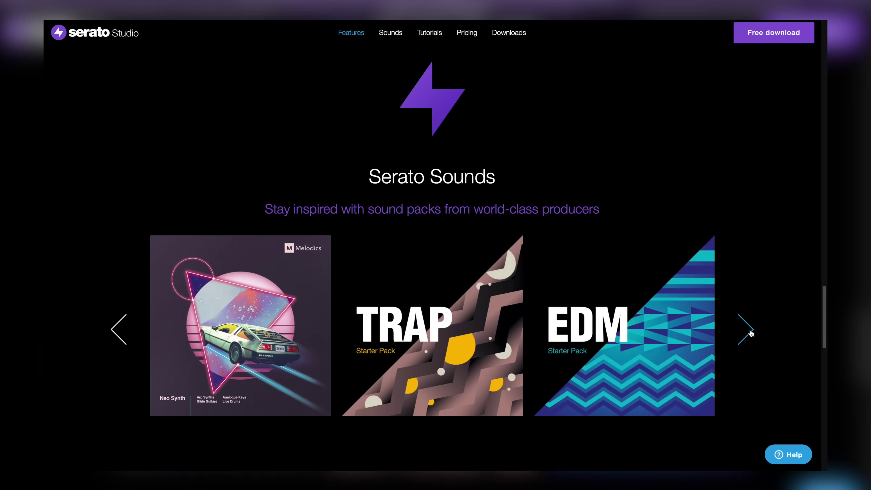
click(746, 331)
click(750, 332)
click(747, 330)
click(747, 330)
click(747, 331)
click(748, 330)
click(750, 331)
click(750, 332)
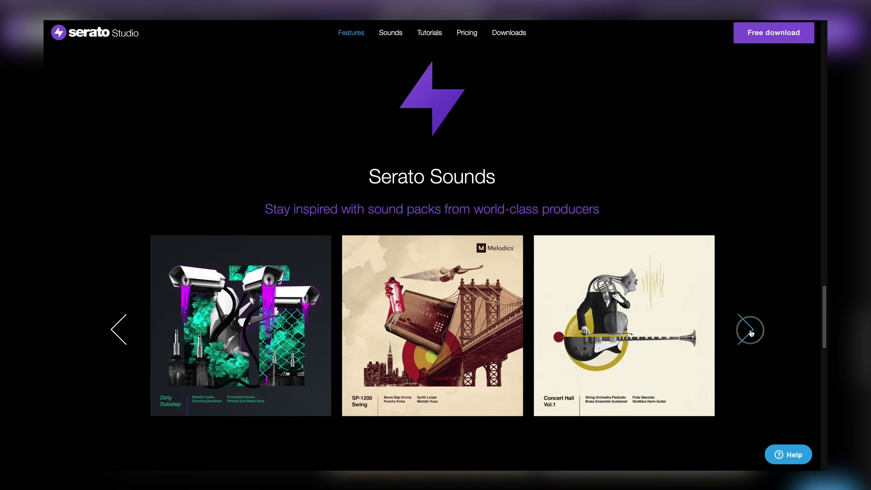
click(750, 332)
click(750, 332)
click(750, 332)
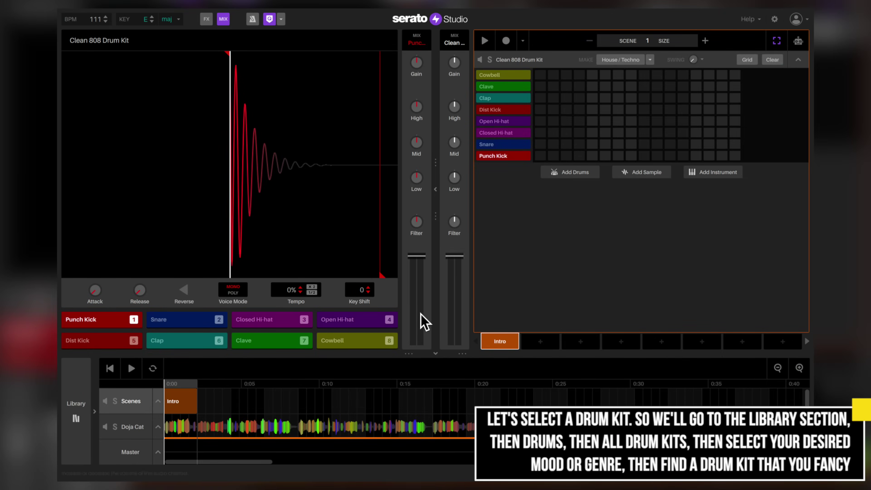
Step: Load the Haus Drum Kit from the library's House/Techno drum kits into the step sequencer
click(76, 409)
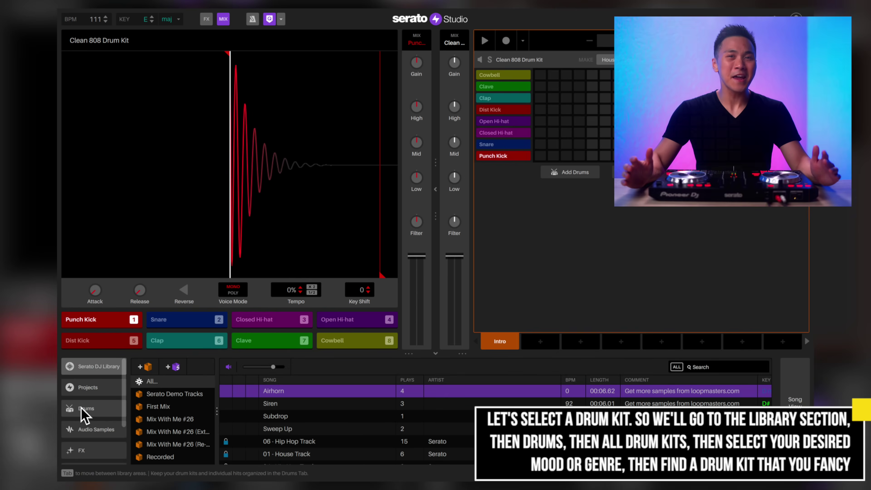
click(102, 412)
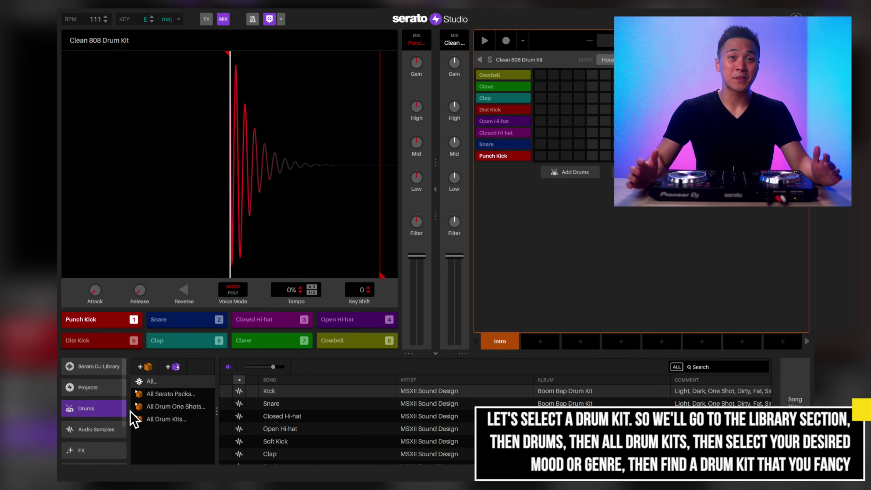
click(139, 420)
scroll(140, 422, down, 3)
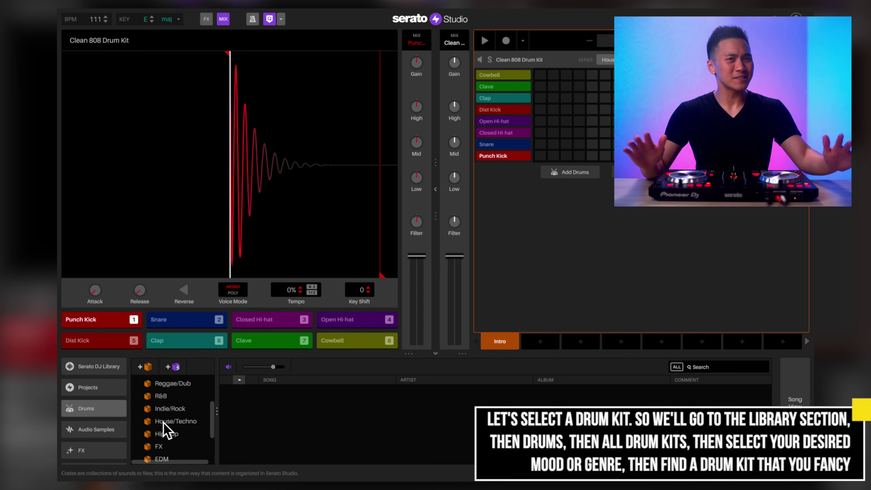
click(193, 429)
scroll(344, 430, down, 8)
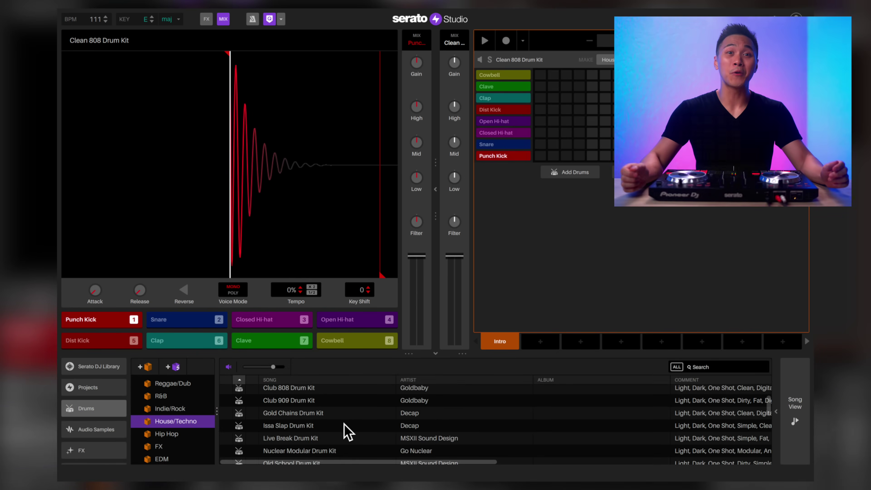
click(344, 426)
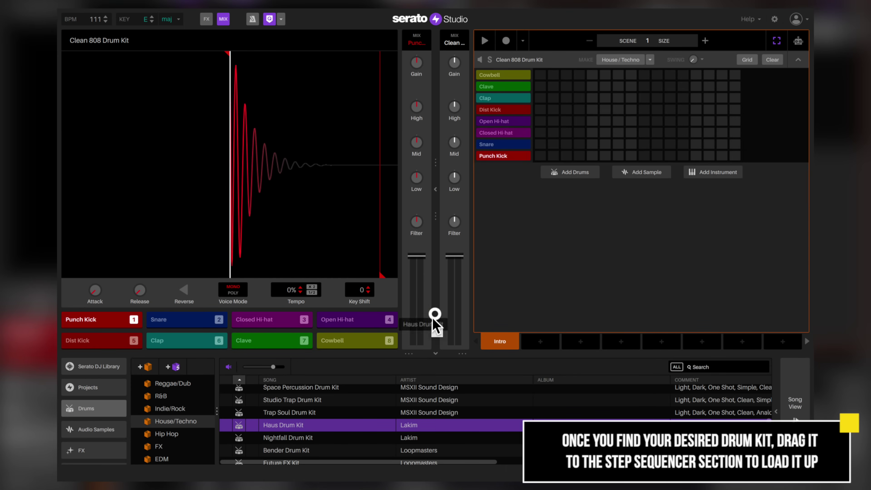
mouse_move(523, 146)
mouse_down()
mouse_move(527, 125)
mouse_move(529, 132)
mouse_up()
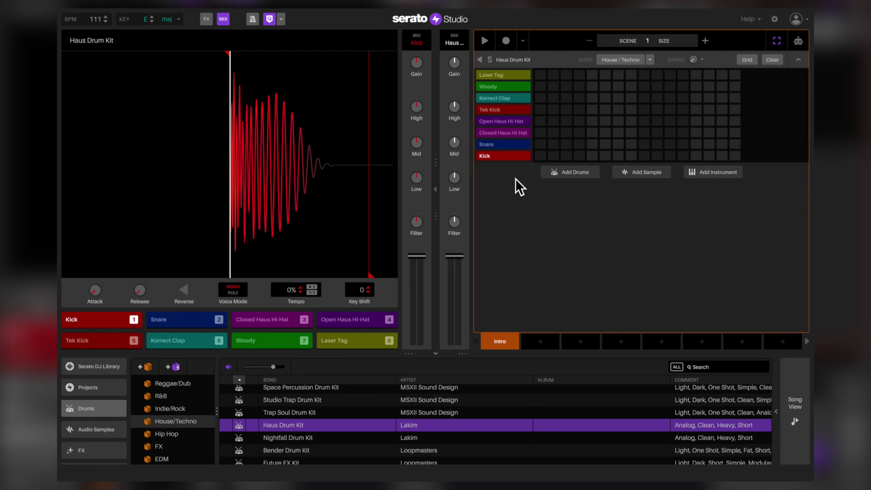
Step: Audition the Haus Drum Kit's sounds, including Kick, Snare, both Haus Hi-Hats, Korrect Clap and Laser Tag
click(511, 156)
click(512, 144)
click(511, 132)
click(511, 121)
click(506, 98)
click(503, 77)
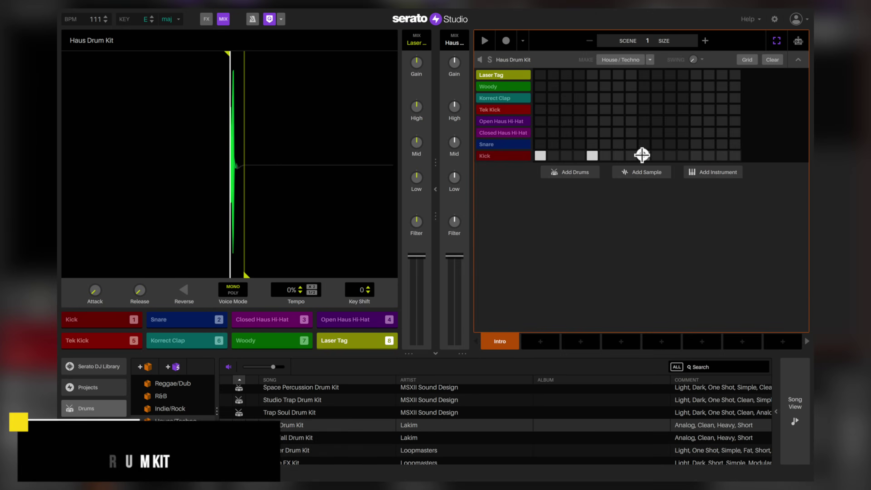
Step: Program Kick on steps 1, 5, 9, 13; Closed Hi-Hat 4, 7, 14; Open 3, 7, 11, 15; Clap 5, 13; Woody 2, 15; Laser Tag 11
click(580, 133)
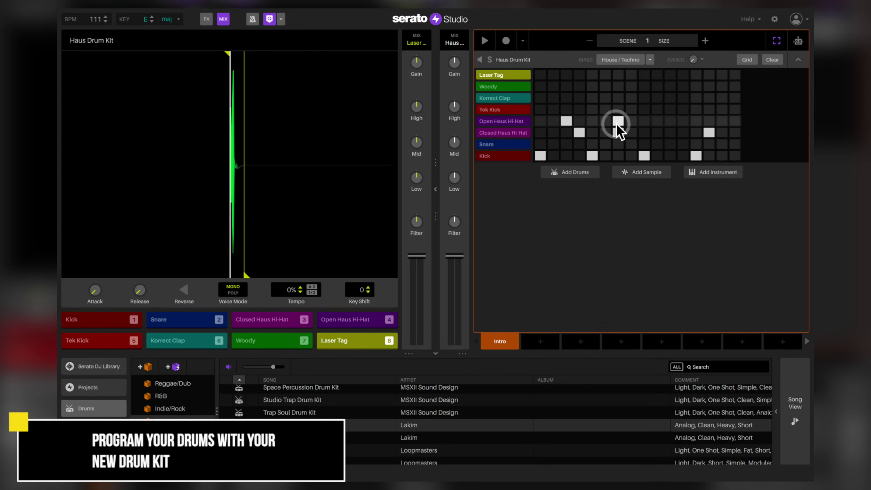
click(722, 121)
click(554, 86)
click(722, 86)
click(670, 75)
click(485, 41)
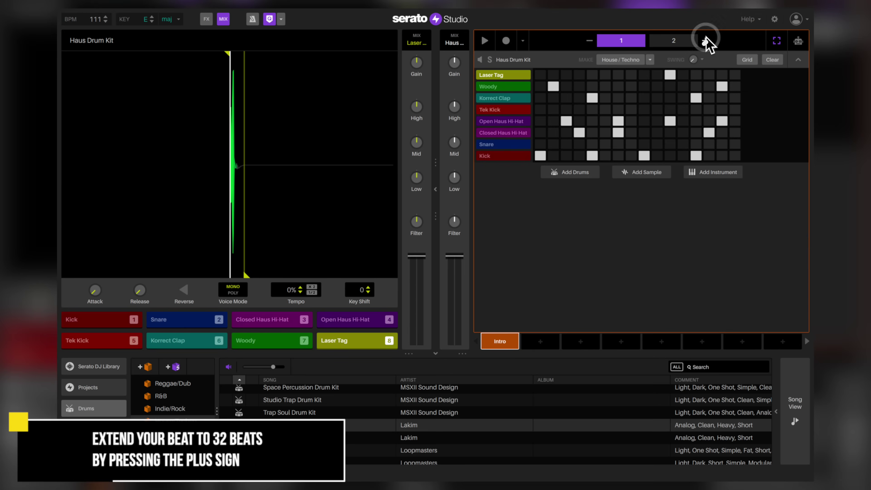
Step: Extend the Intro scene to size 8 and play the song in Song View
click(706, 38)
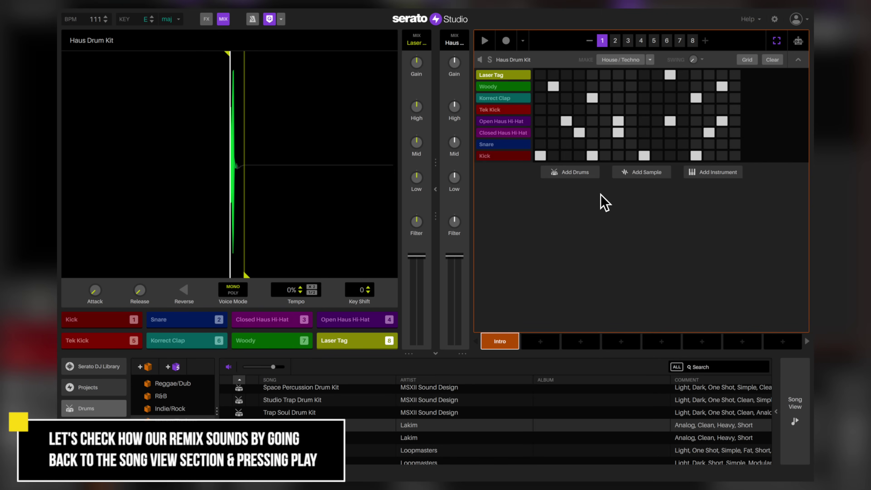
click(795, 403)
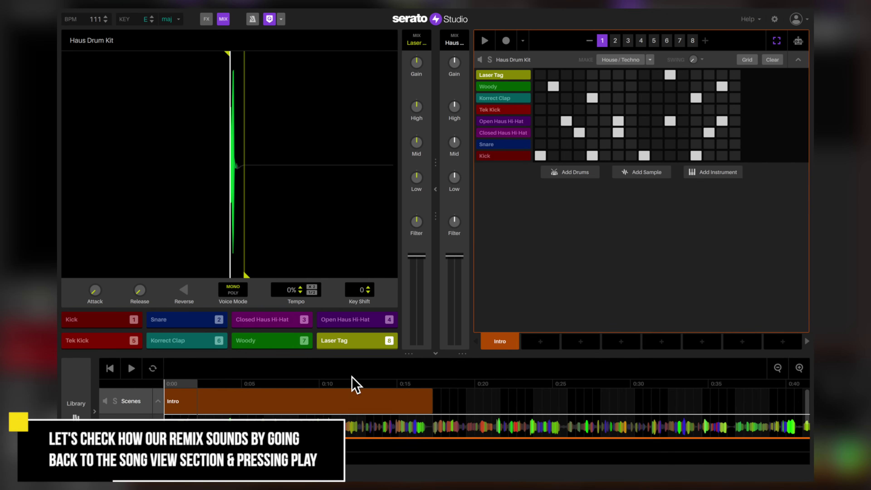
click(131, 369)
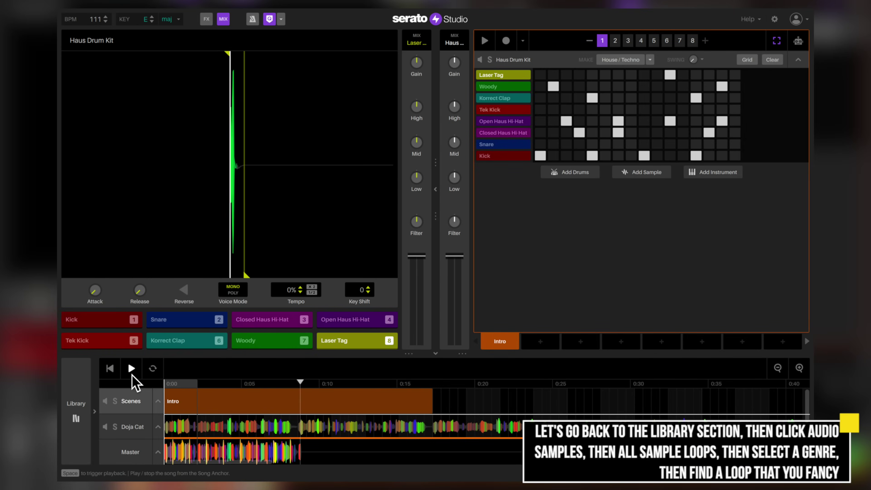
Step: Load Soul Synth from the library's Hip Hop sample loops into the Intro scene
click(77, 401)
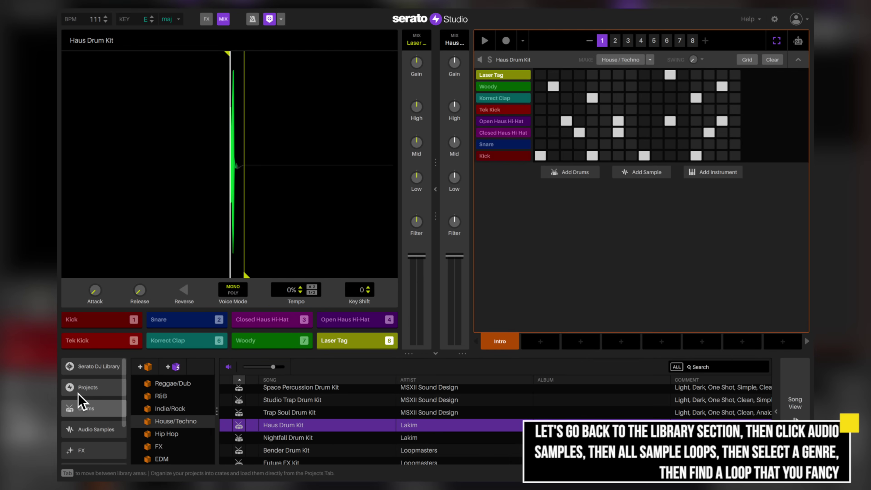
click(110, 429)
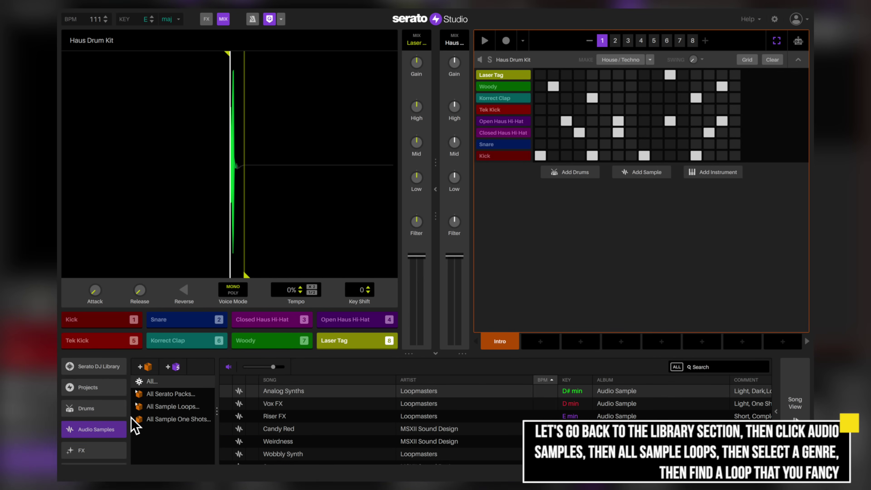
click(164, 406)
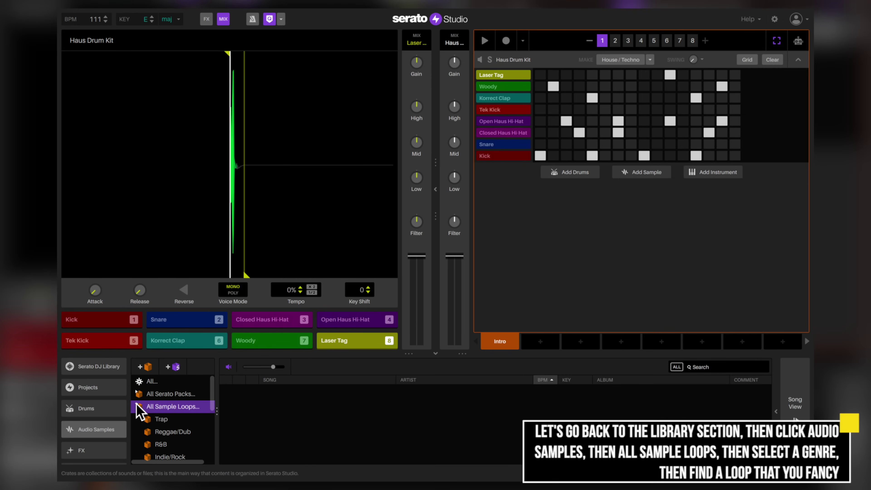
scroll(202, 408, down, 3)
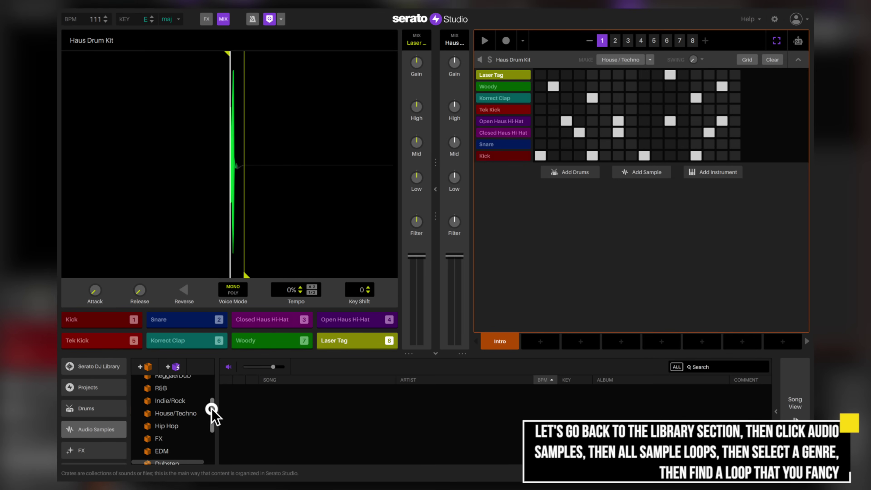
click(210, 410)
scroll(441, 418, down, 5)
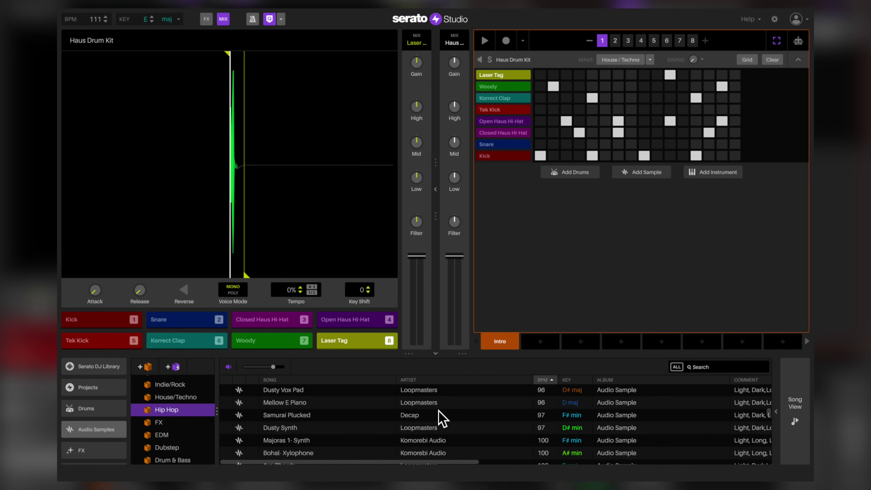
click(307, 435)
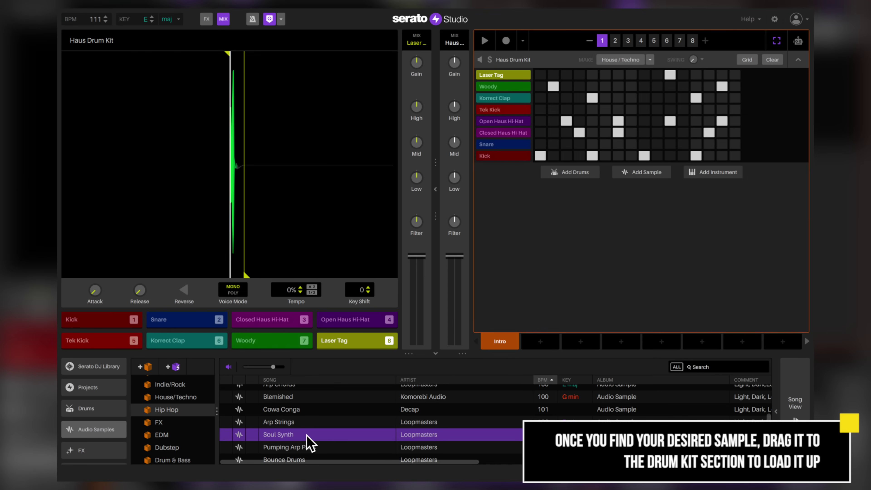
drag(353, 422, 541, 236)
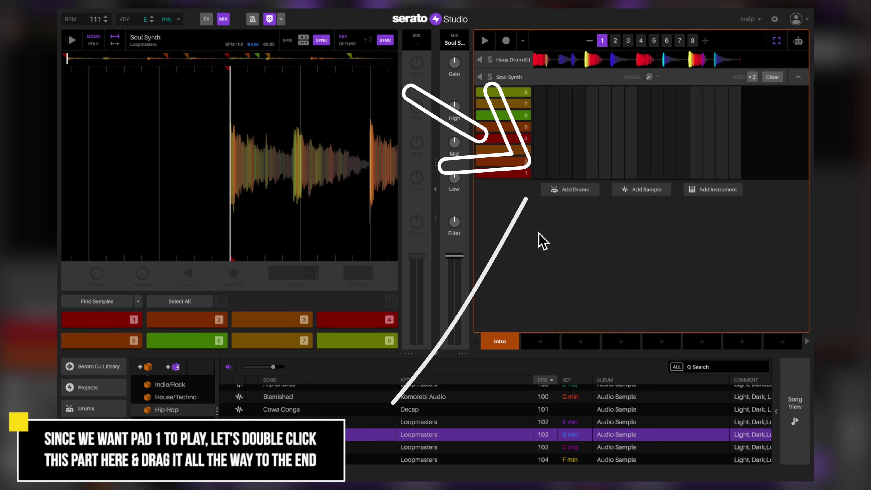
Step: Extend a pad 1 note of Soul Synth across all 8 bars and play the song in Song View
double_click(541, 172)
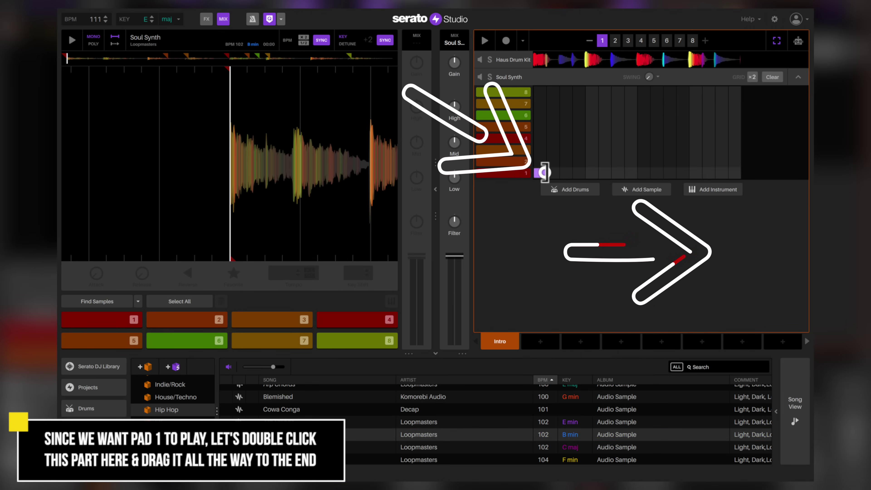
drag(759, 171, 741, 171)
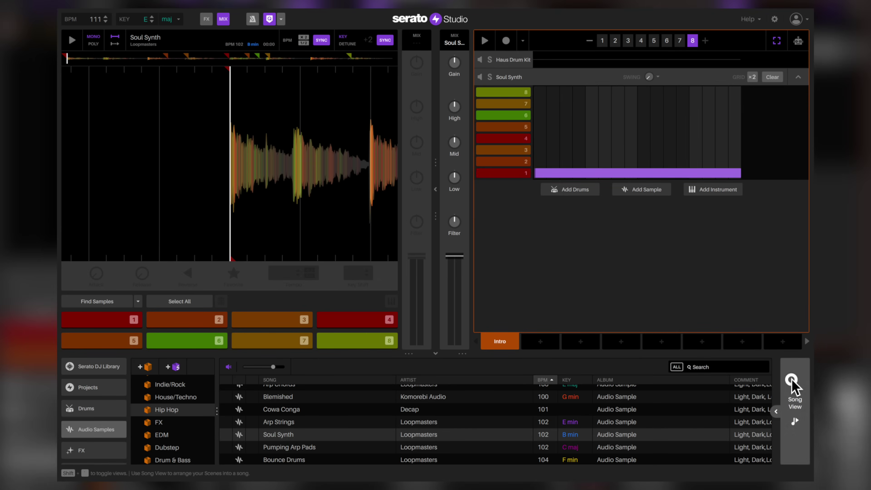
click(796, 405)
click(131, 369)
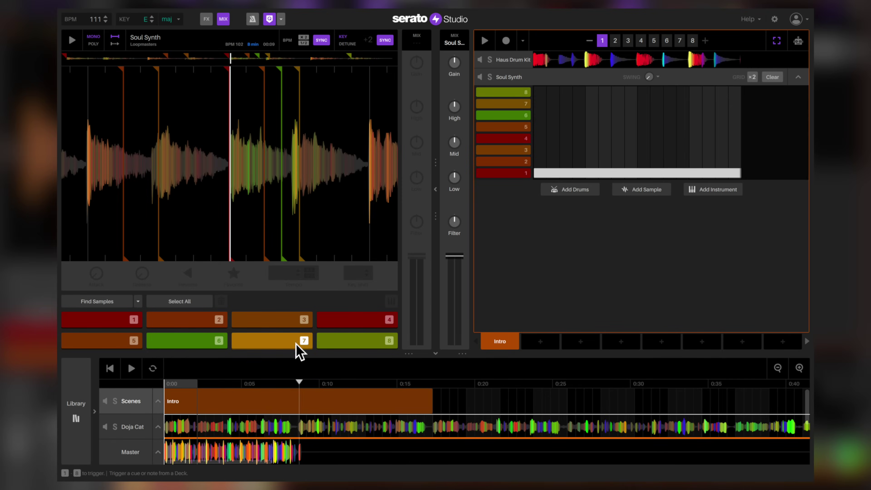
Step: Rename the Intro scene Chorus 1 and copy it into a new scene named Chorus 2
click(520, 345)
text(chorus 1)
key(Return)
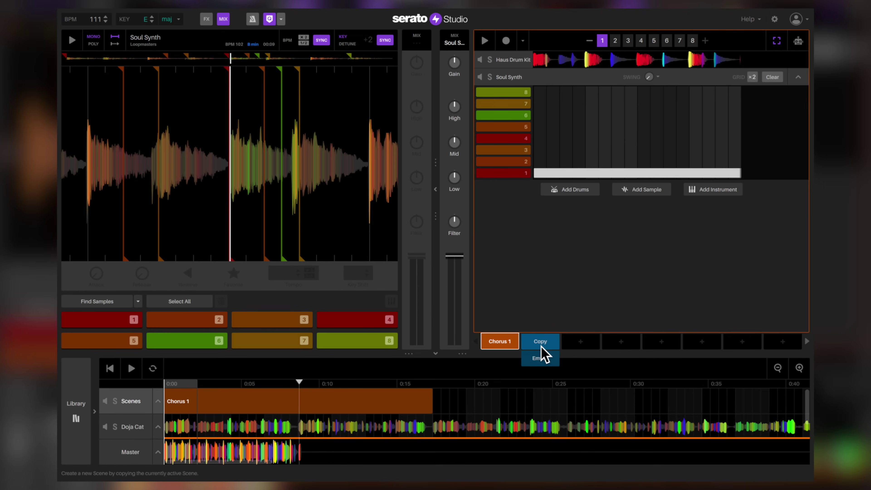
click(542, 346)
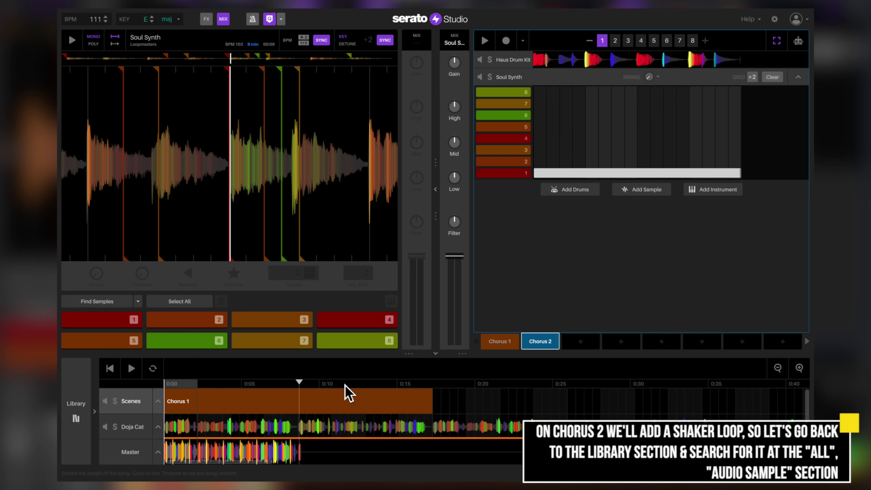
Step: Search all audio samples for "shaker" and load Shaker Perc into the Chorus 2 scene
click(85, 406)
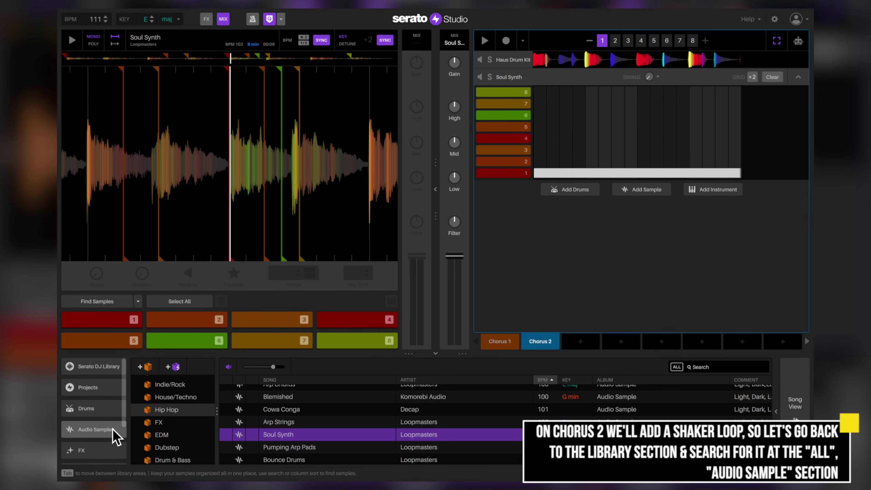
click(115, 438)
scroll(192, 431, up, 5)
click(161, 382)
click(727, 367)
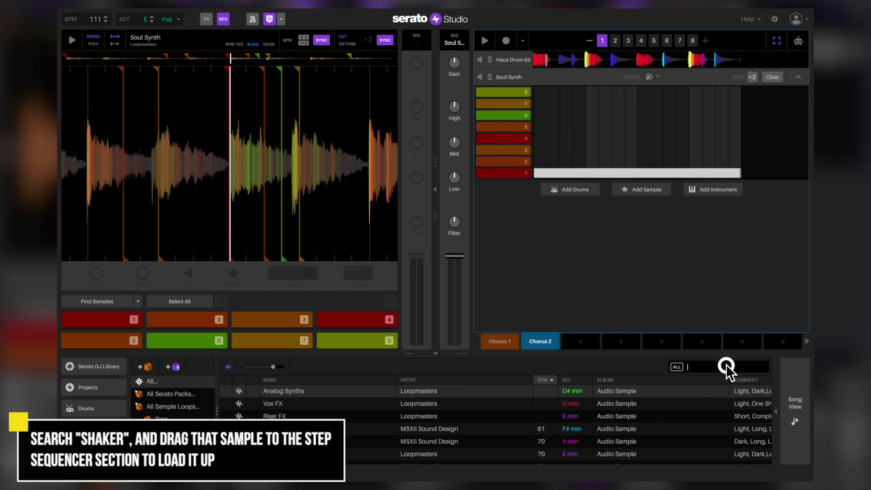
text(shaker)
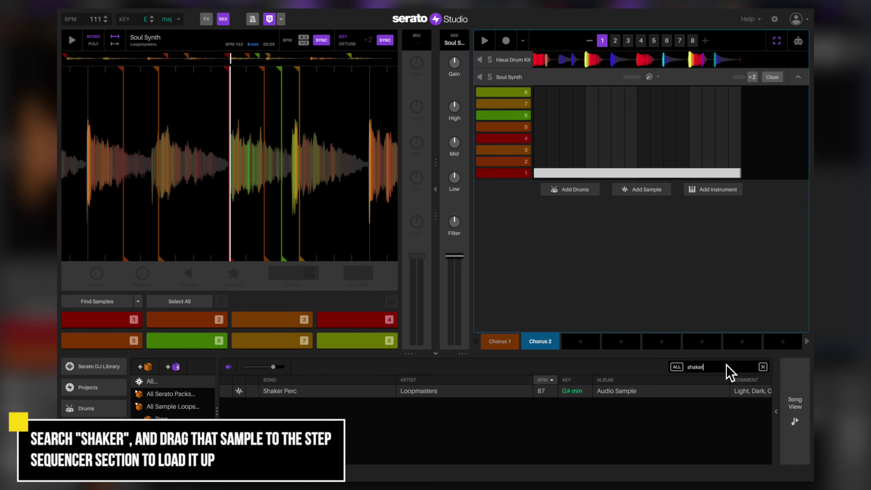
mouse_move(434, 396)
mouse_down()
mouse_move(480, 336)
mouse_move(539, 291)
mouse_up()
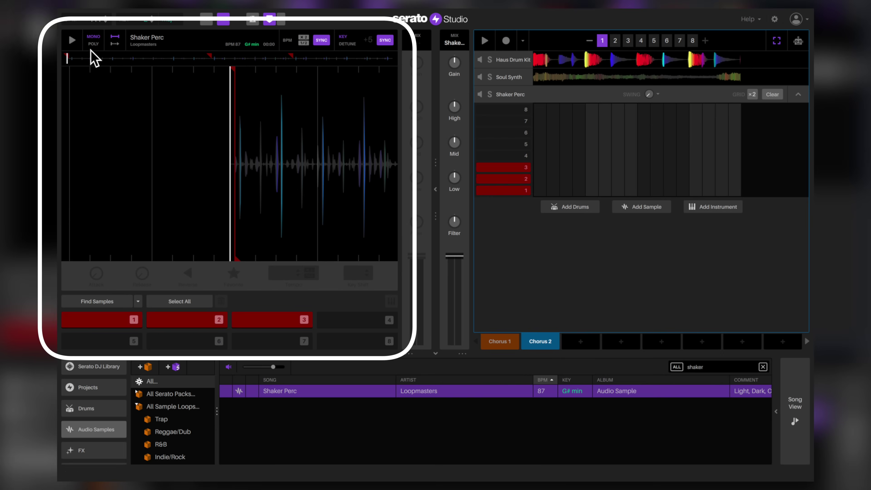
Step: Extend a pad 1 note of Shaker Perc across all 8 bars and play the Chorus 2 scene
click(74, 41)
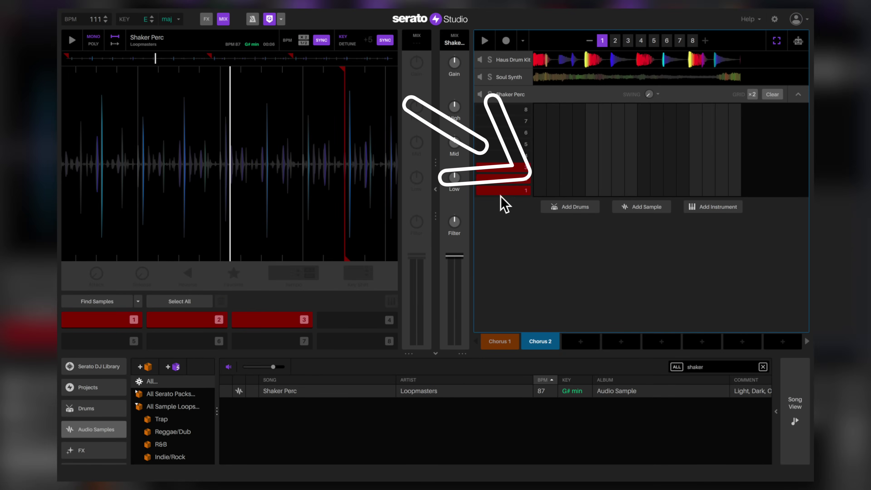
mouse_move(544, 192)
mouse_down()
mouse_move(759, 189)
mouse_move(741, 191)
mouse_up()
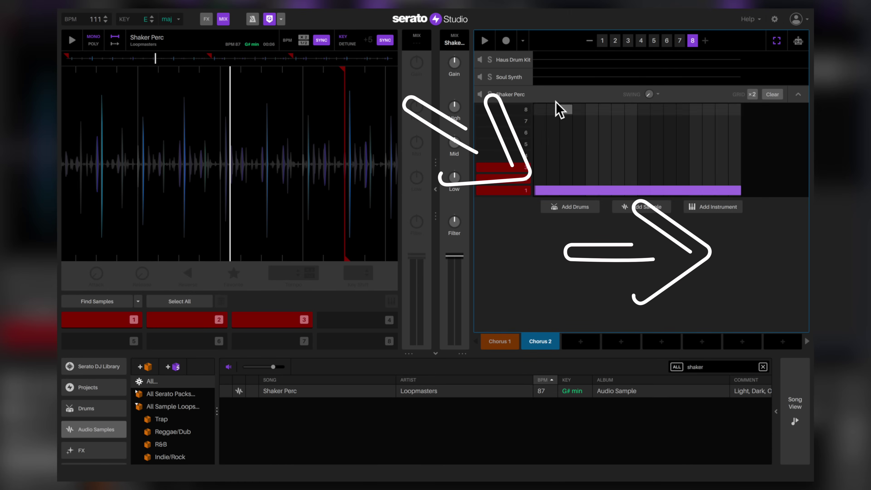
click(485, 40)
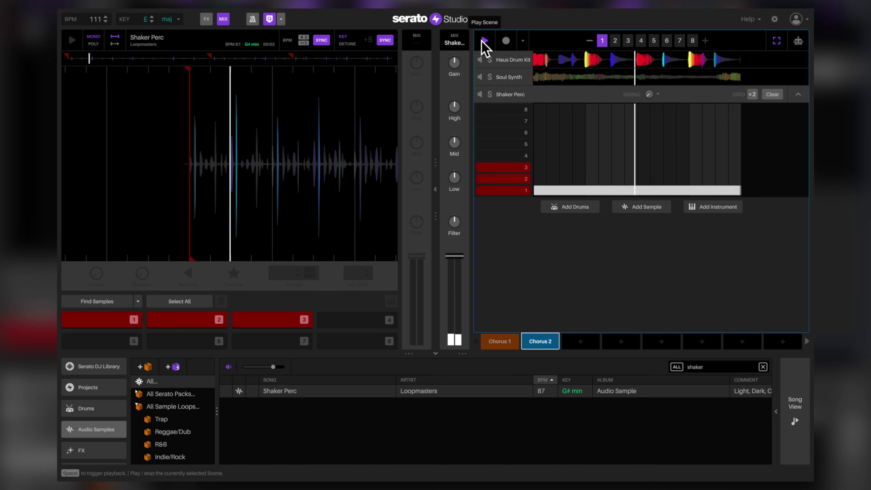
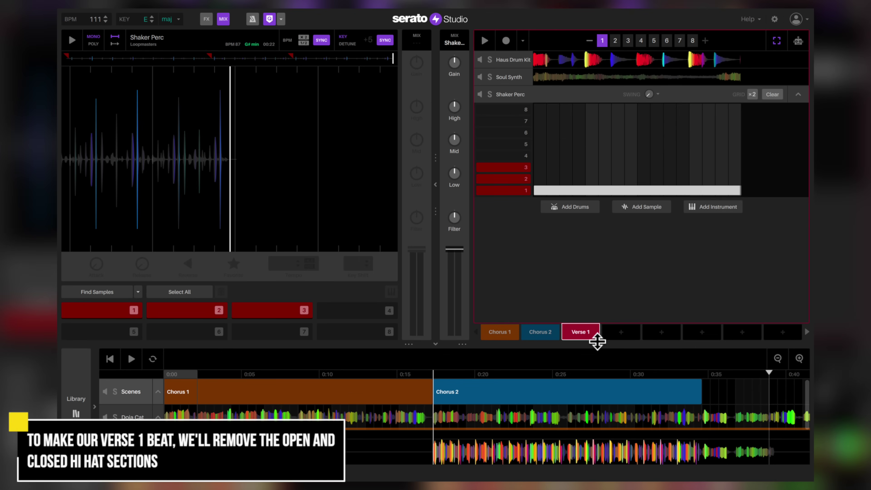
Step: Clear the Open Haus Hi-Hat and Closed Haus Hi-Hat rows of the Haus Drum Kit in Verse 1
click(512, 61)
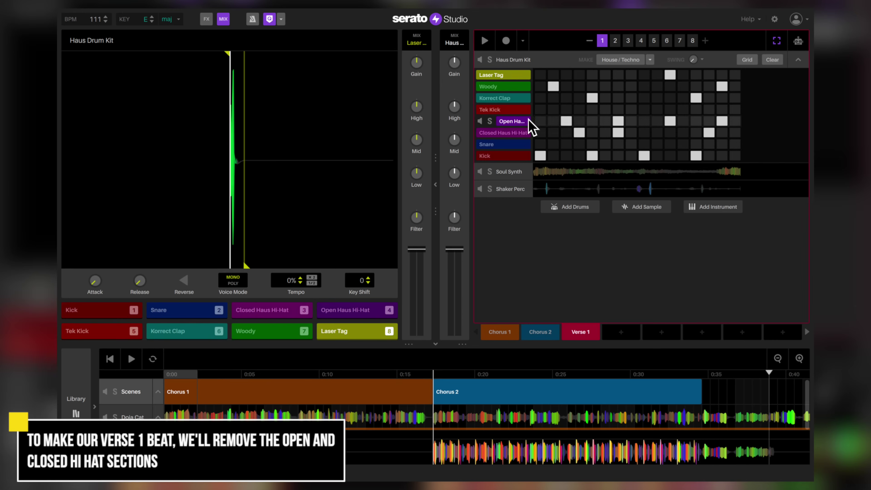
click(548, 135)
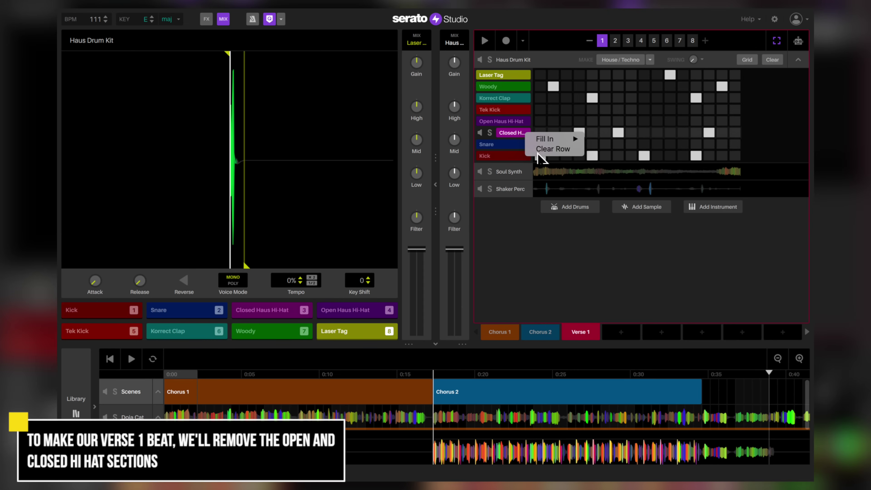
click(549, 149)
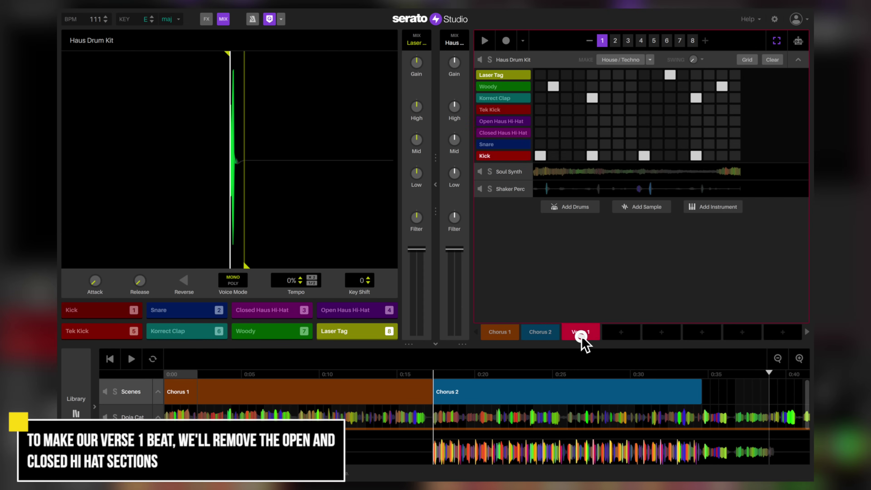
Step: Place the Verse 1 scene after Chorus 2 in the song timeline and play that section
drag(598, 348, 724, 395)
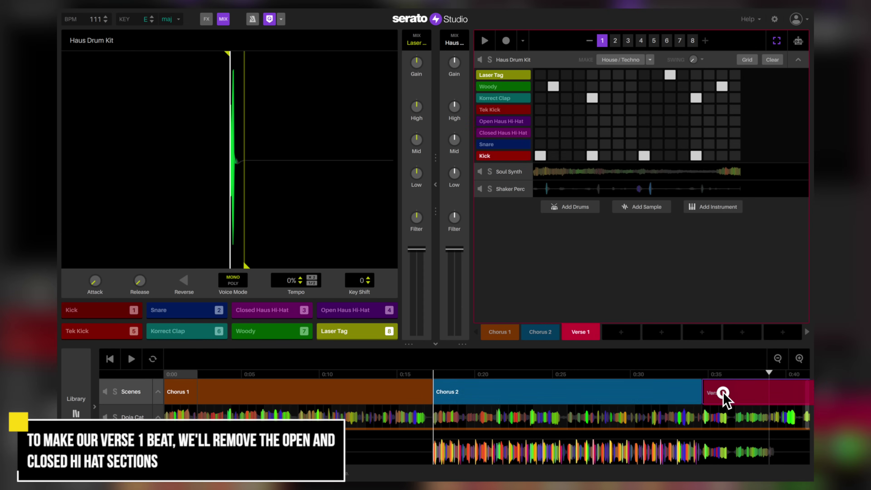
click(778, 358)
click(132, 359)
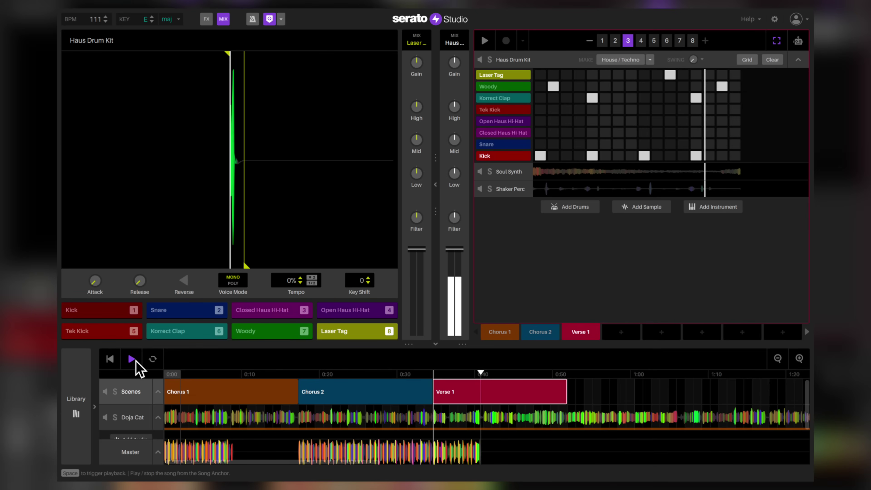
click(136, 361)
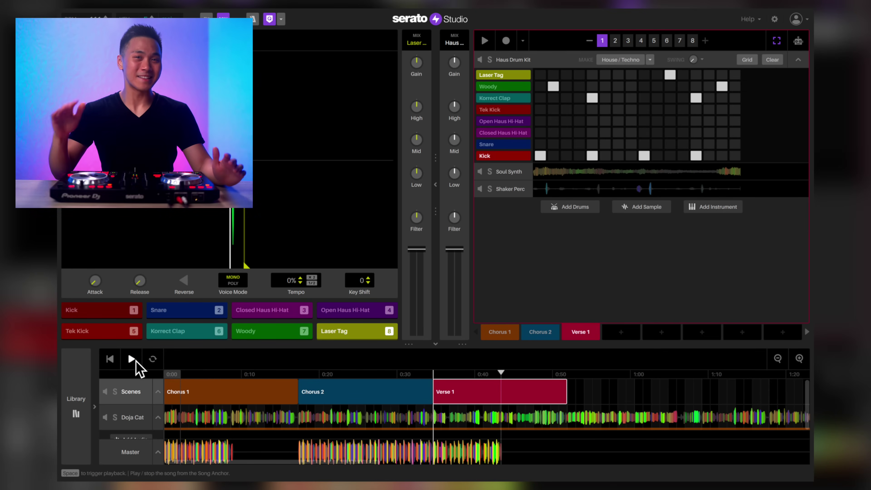
Step: Create Verse 2 from a copy of Chorus 2 without the Open Haus Hi-Hat pattern, and play it placed after Verse 1
click(540, 334)
click(621, 335)
right_click(523, 125)
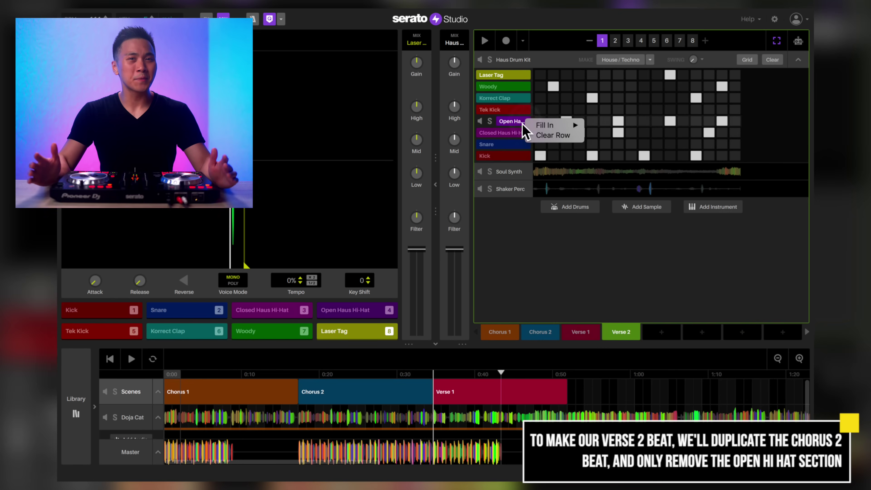
click(549, 136)
drag(626, 335, 593, 397)
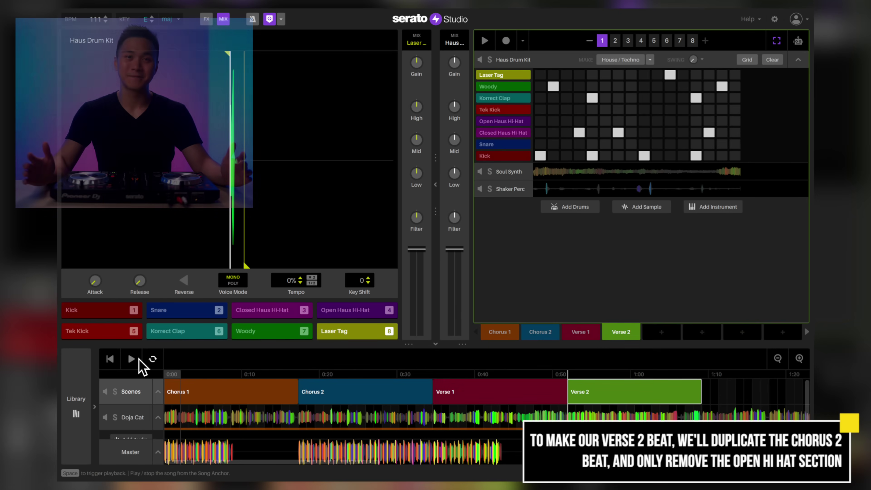
click(132, 359)
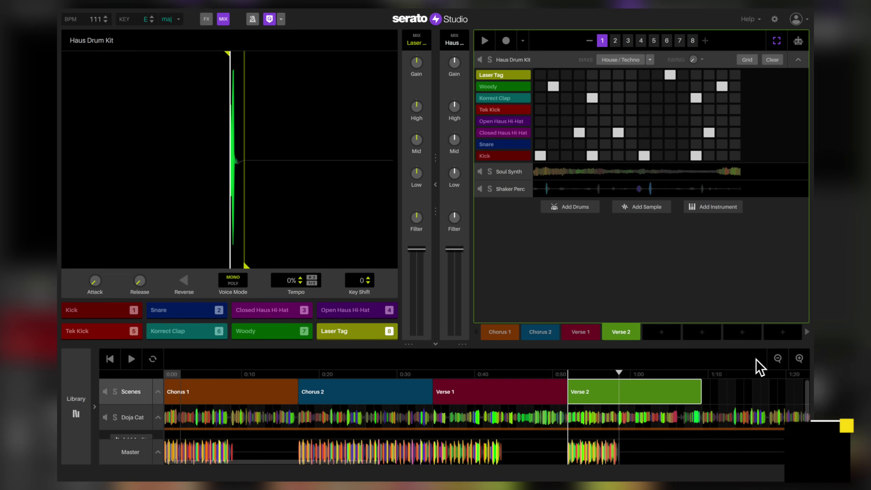
Step: Append Chorus 1, Chorus 2, Verse 1, Verse 2, Chorus 1, Chorus 2 and two Verse 1 scenes, and pull the acapella's tail to the beat's end
click(778, 359)
click(778, 359)
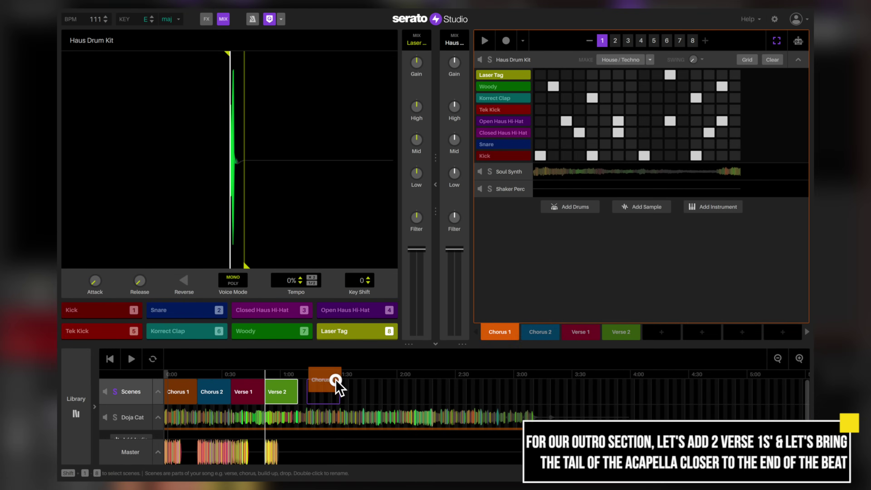
drag(390, 393, 388, 393)
drag(621, 332, 467, 391)
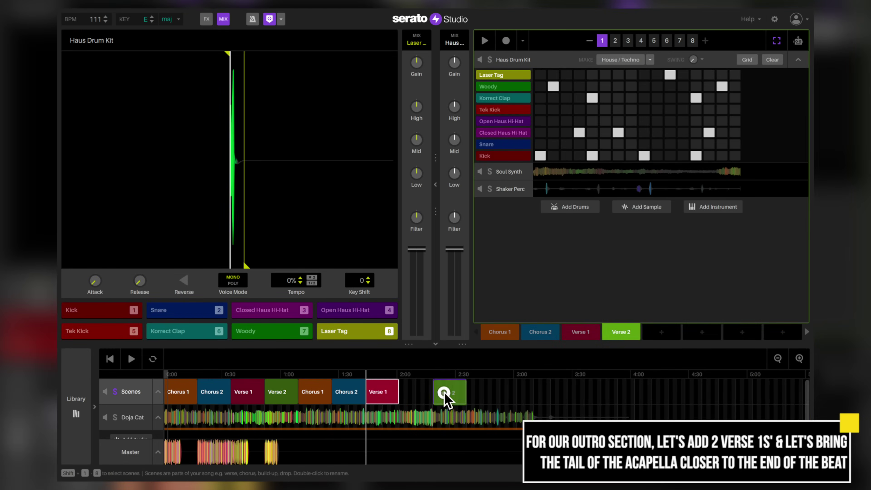
drag(498, 337, 504, 390)
drag(581, 332, 565, 381)
drag(628, 414, 566, 413)
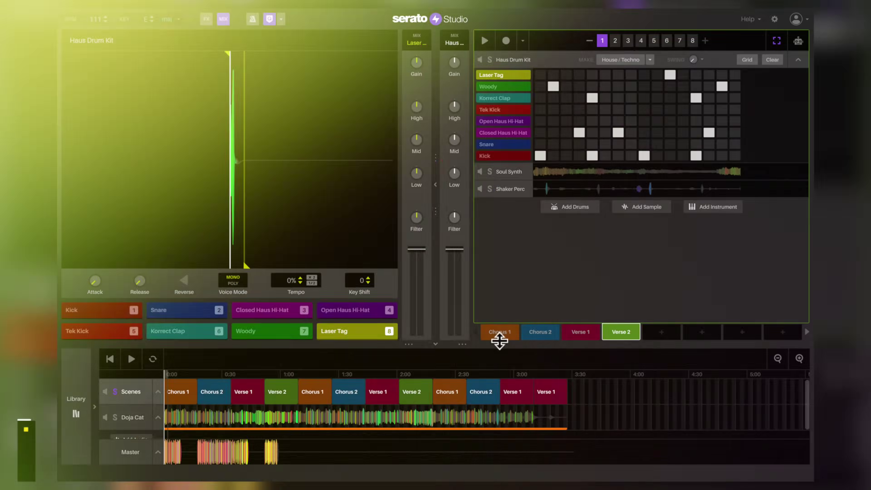
Step: Create an Intro scene from a copy of Verse 2 and clear its Haus Drum Kit, Shaker Perc and Soul Synth patterns
click(660, 335)
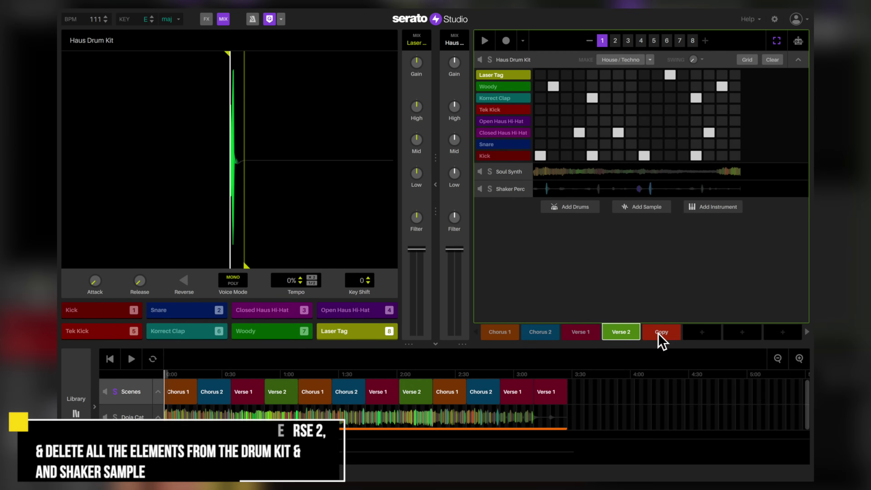
click(774, 61)
click(510, 189)
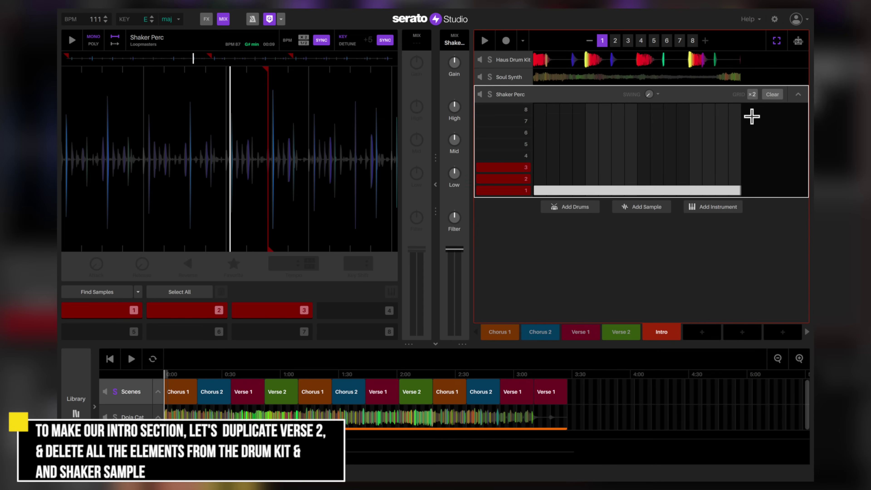
click(510, 77)
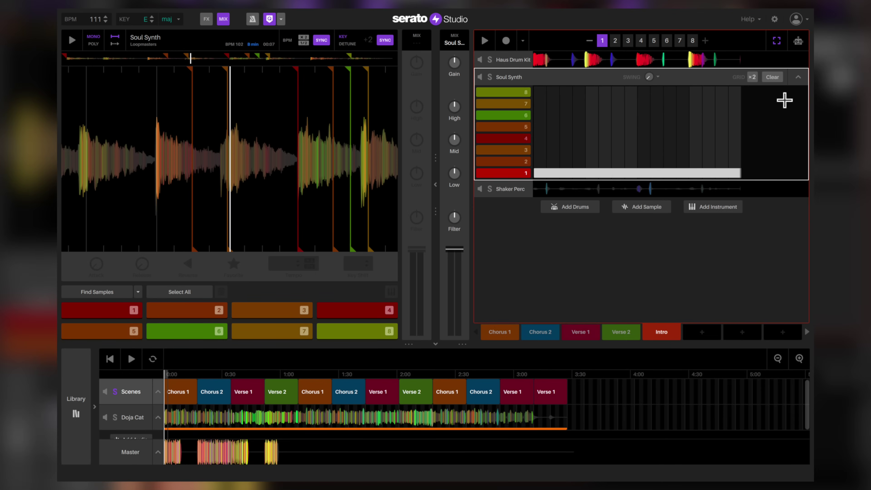
click(772, 77)
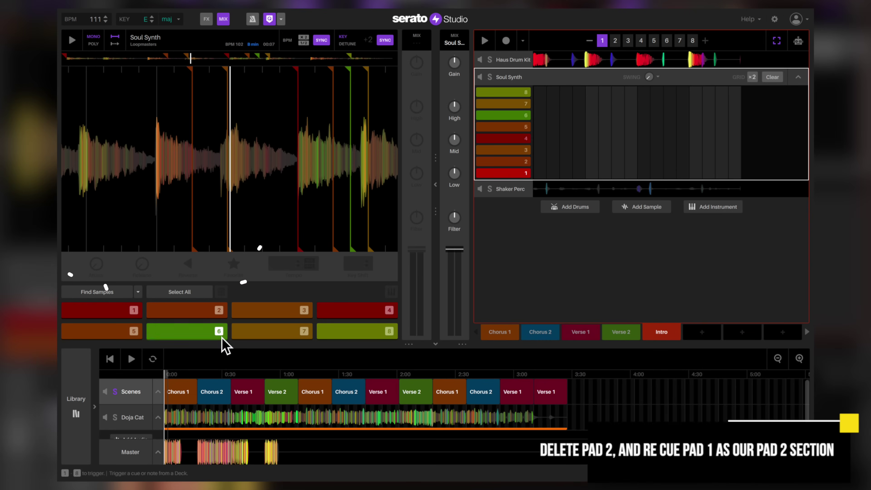
Step: Replace Soul Synth pad 2 with the cue from pad 1 and fill the pad 2 row across the Intro's pattern
click(187, 316)
click(221, 292)
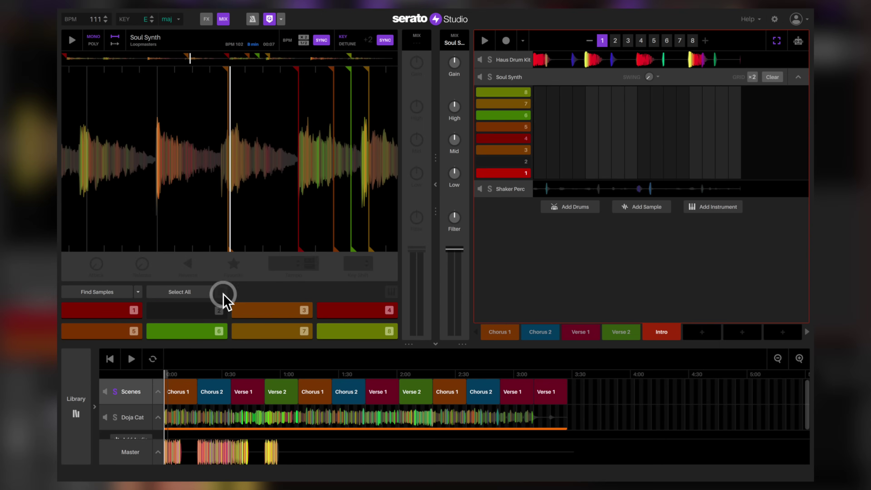
click(130, 312)
drag(103, 311, 187, 311)
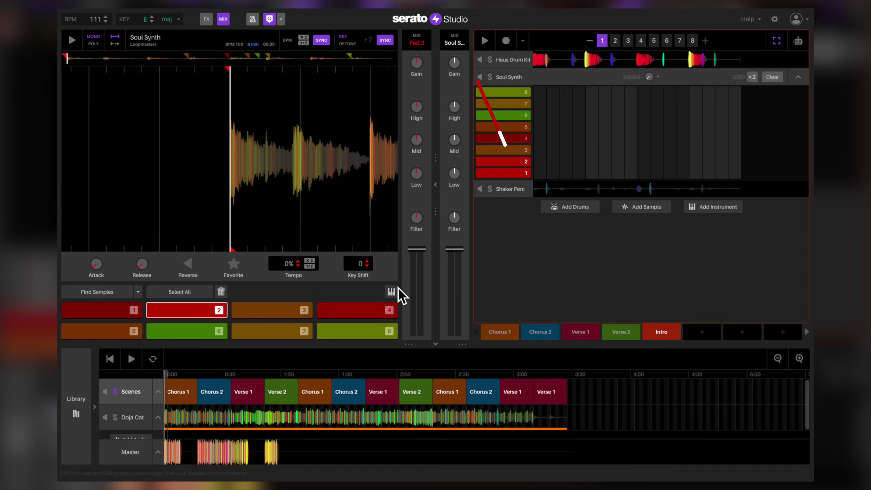
mouse_move(657, 159)
mouse_down()
mouse_move(761, 162)
mouse_move(739, 165)
mouse_up()
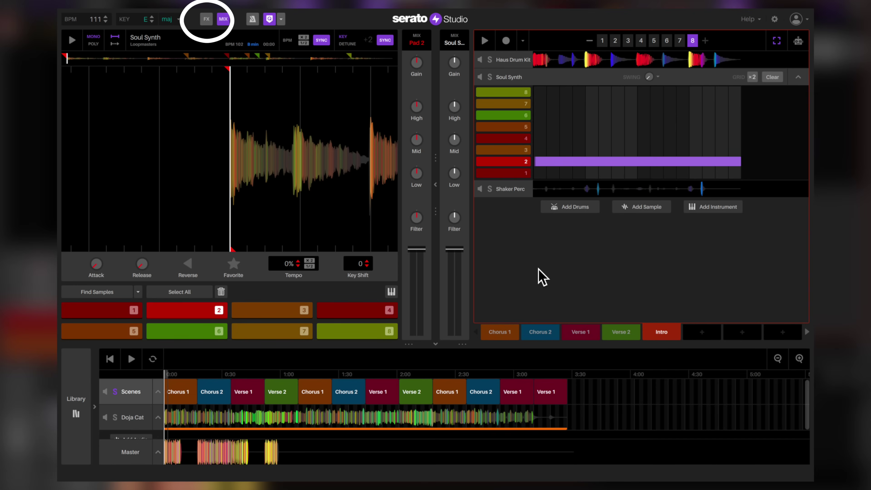
Step: Add the Echo and Dry Reverb effects to Soul Synth pad 2 and play the Intro scene
click(207, 20)
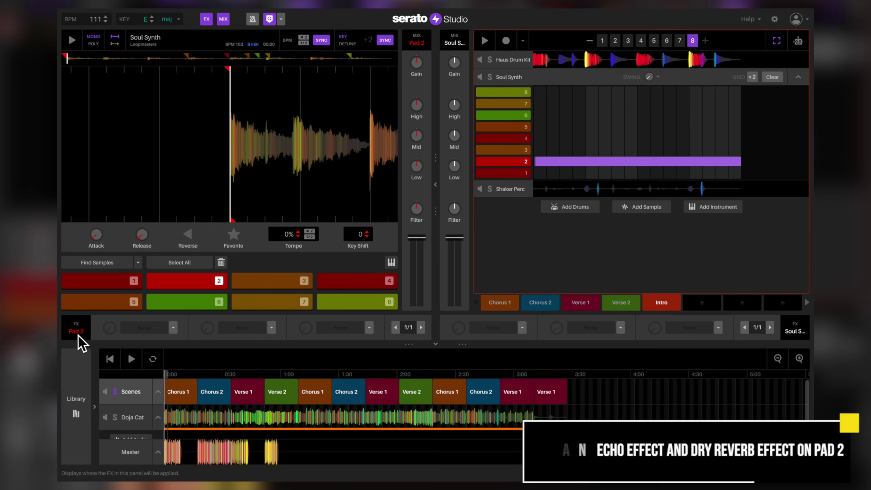
click(173, 328)
mouse_move(178, 373)
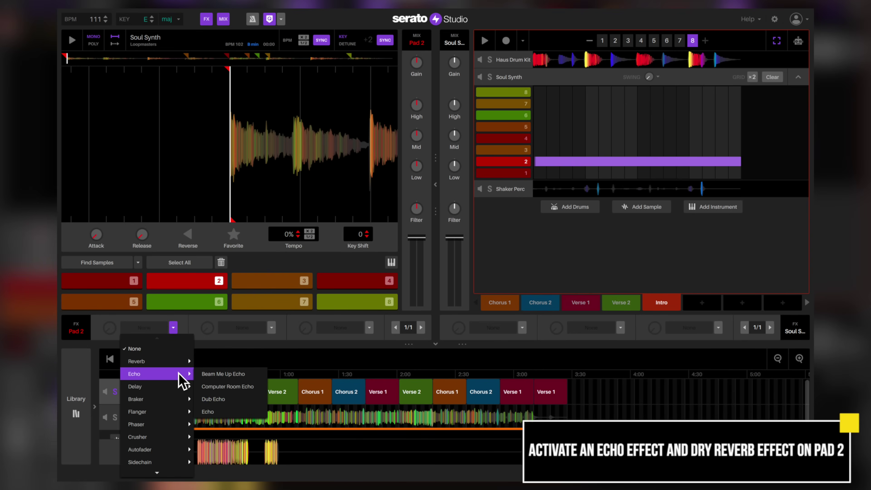
click(214, 412)
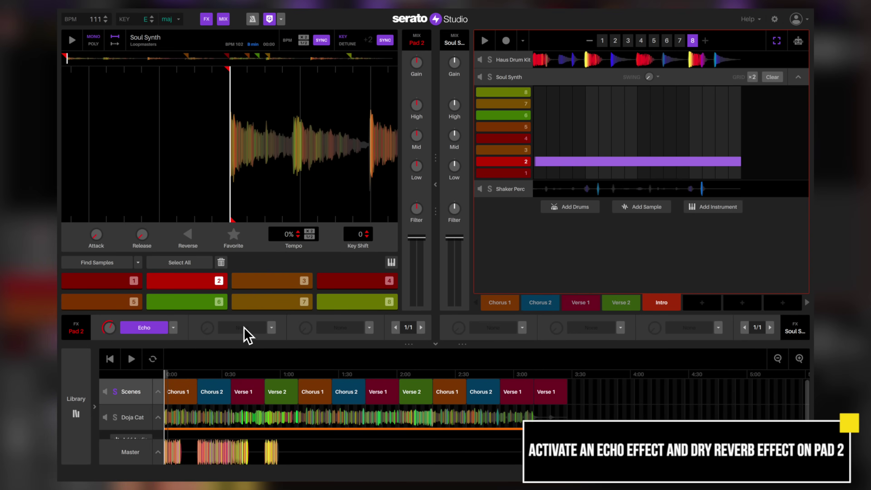
click(272, 327)
mouse_move(286, 367)
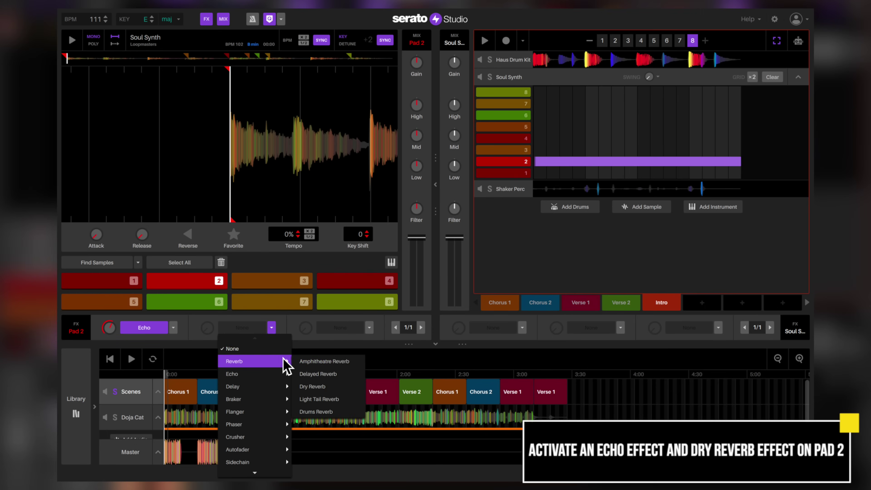
click(328, 387)
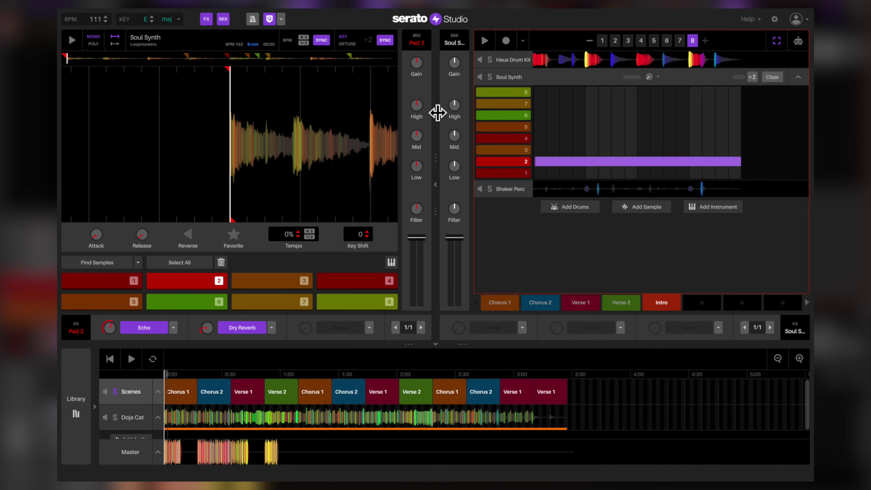
click(485, 41)
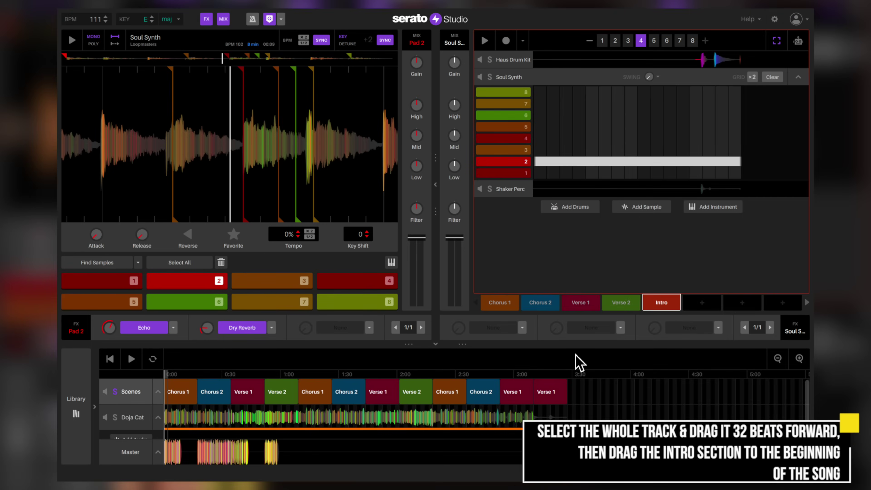
Step: Move all scenes and the acapella 32 beats forward in the song timeline and place the Intro scene at the beginning
mouse_move(595, 393)
mouse_down()
mouse_move(185, 414)
mouse_move(186, 398)
mouse_move(219, 395)
mouse_up()
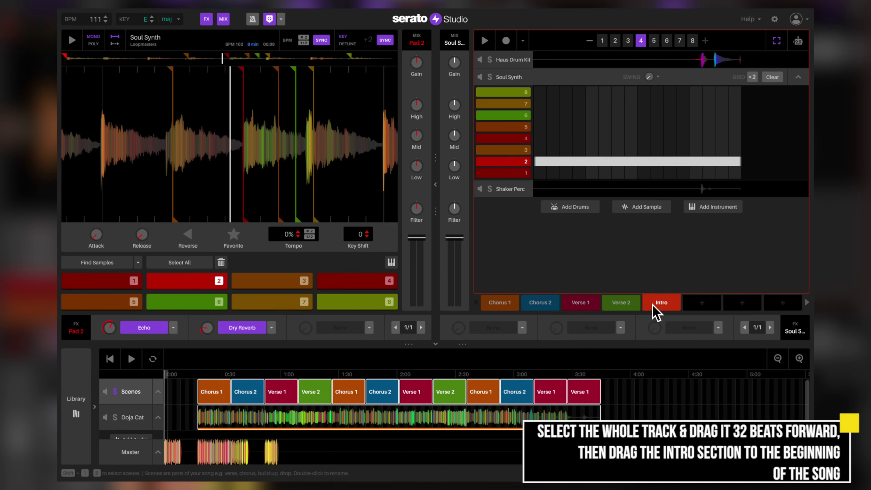
drag(527, 357, 175, 407)
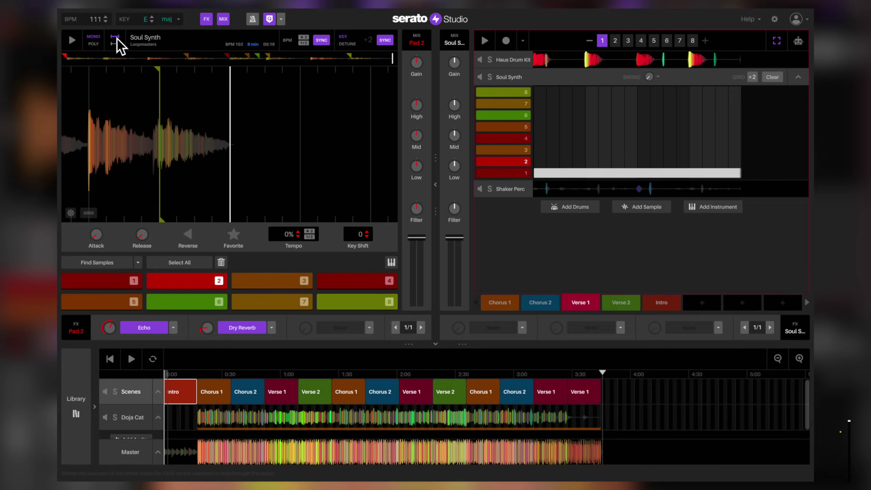
Step: Export the song's master as a WAV audio file to the Desktop
click(149, 14)
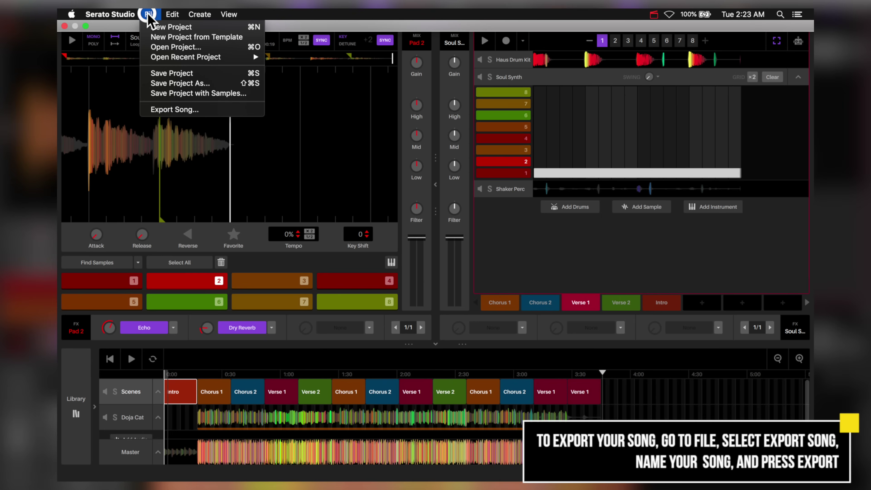
click(201, 111)
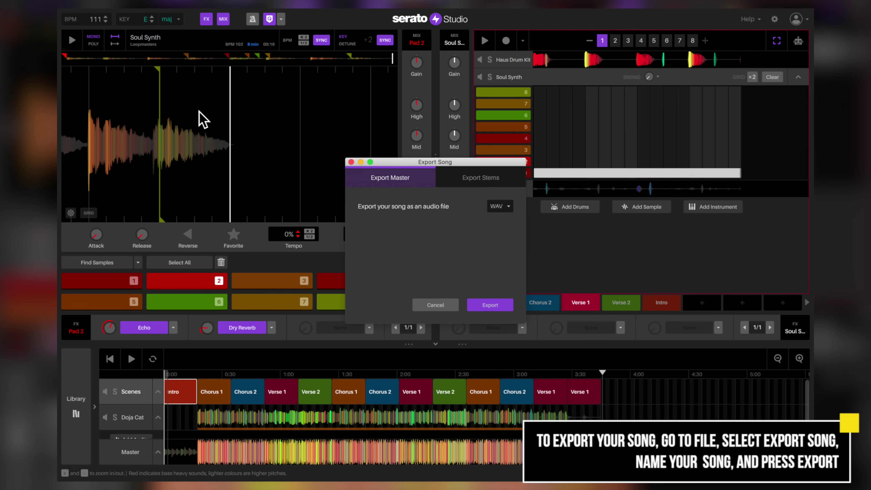
click(490, 306)
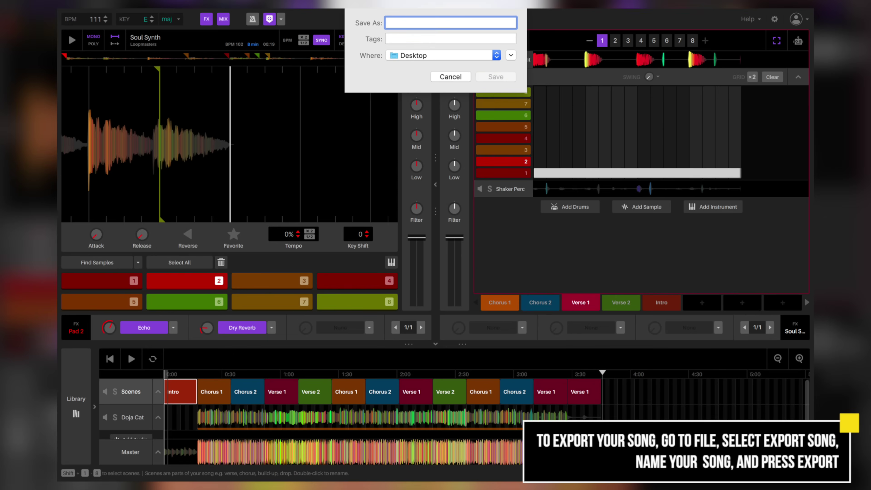
click(497, 77)
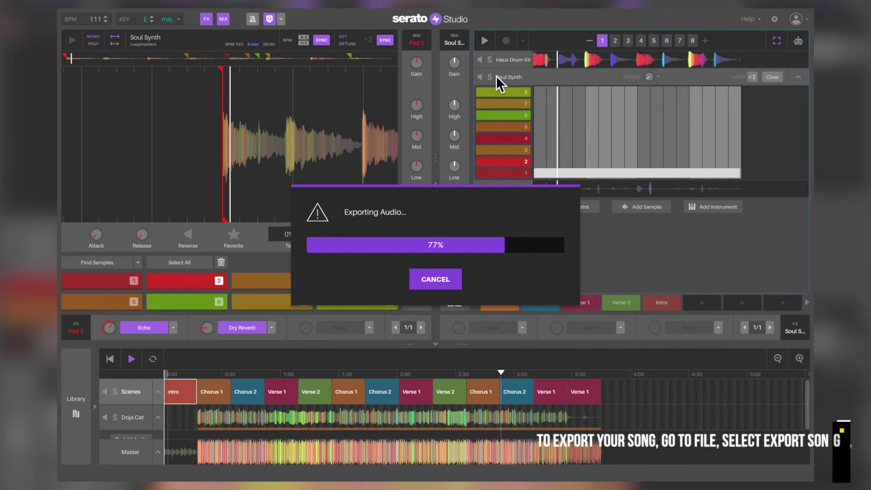